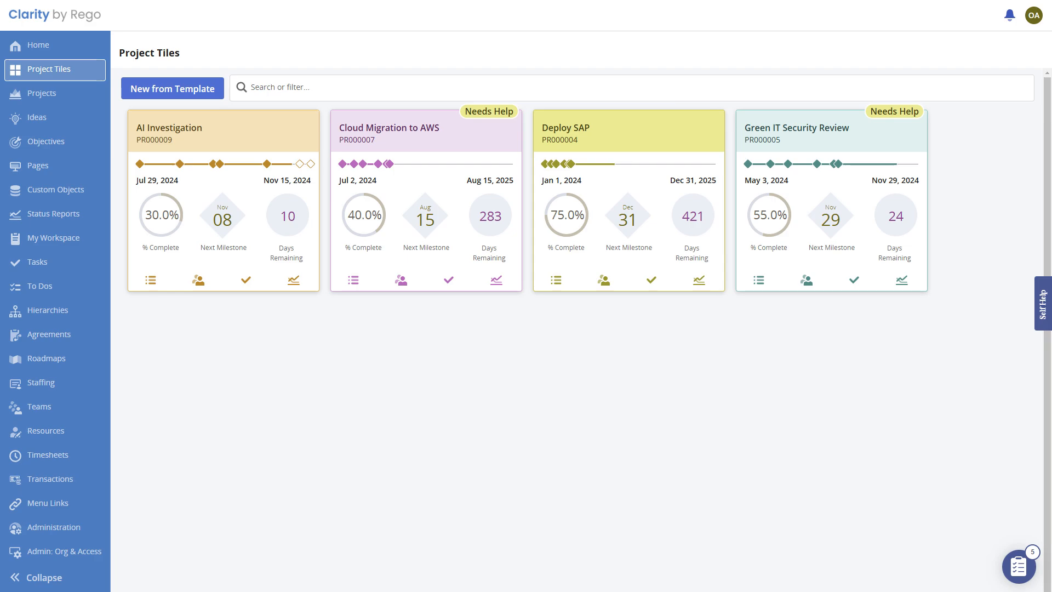
Review the Clarity Common Components task list and the General Navigations topics in Clarity Self Help.
click(1017, 569)
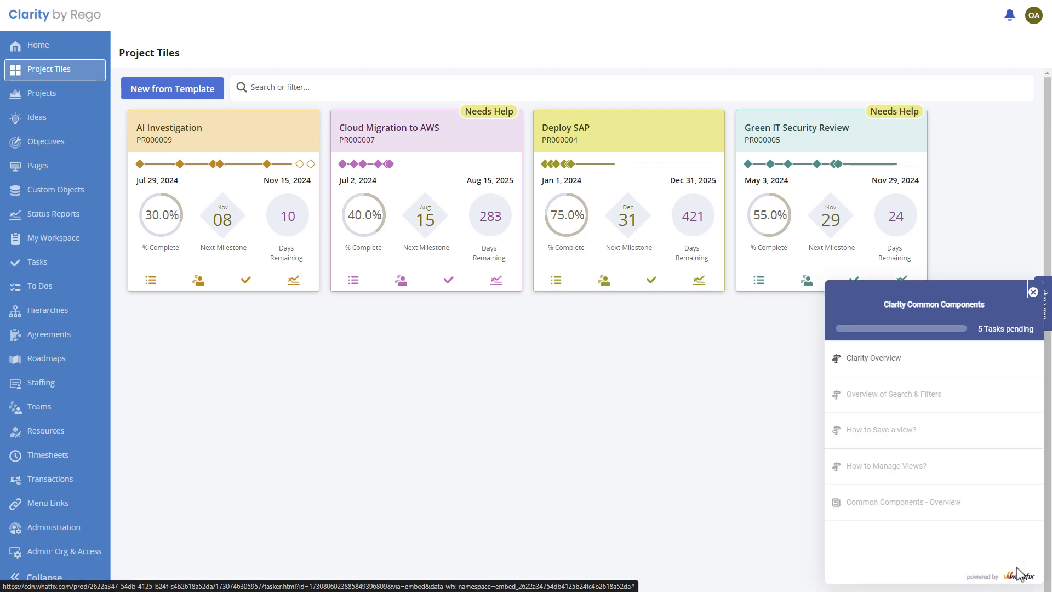
click(1033, 293)
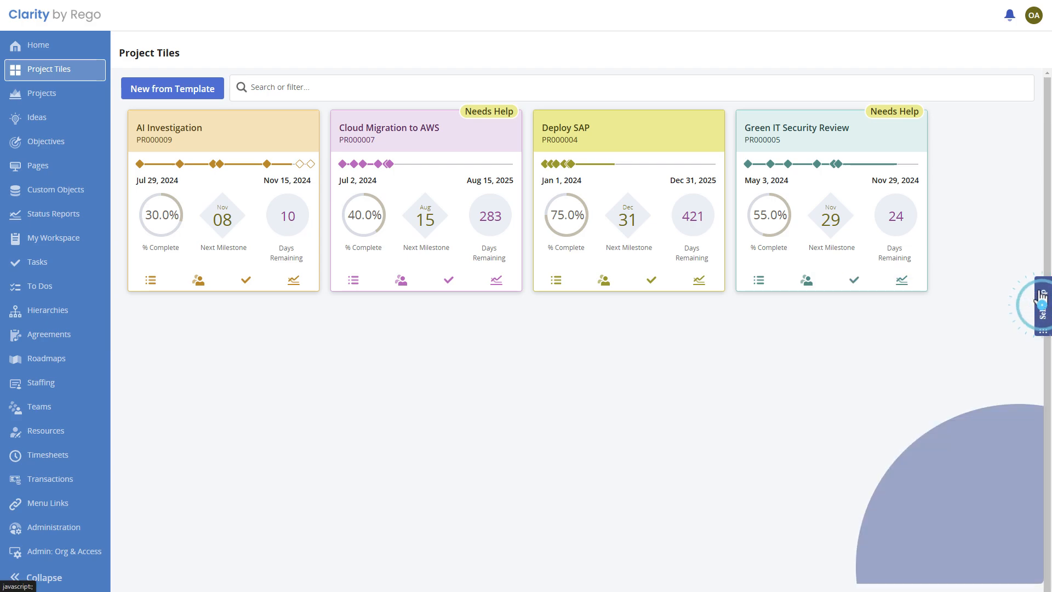
click(1041, 297)
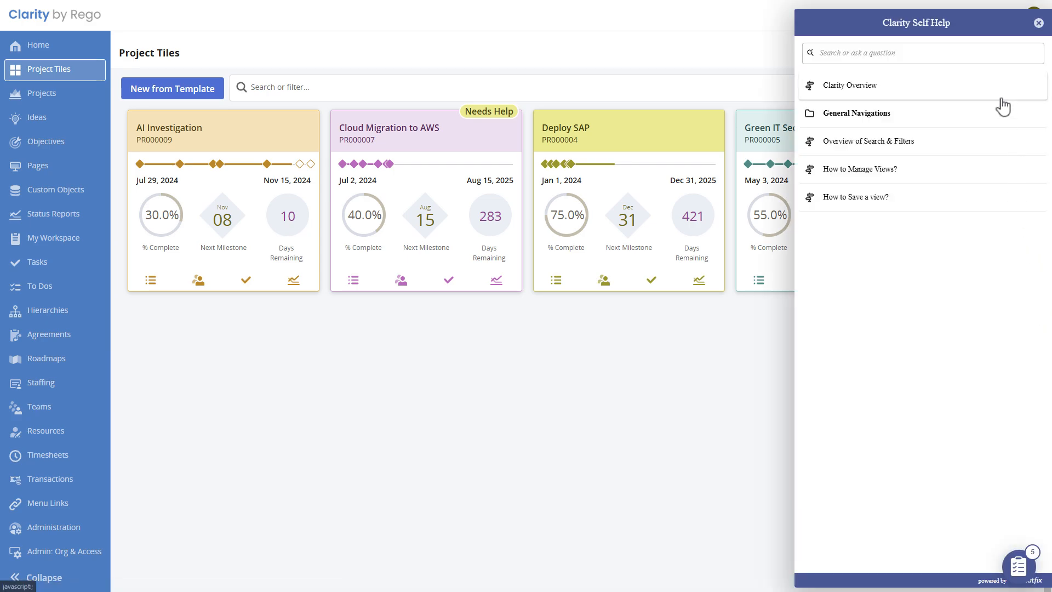
click(1025, 119)
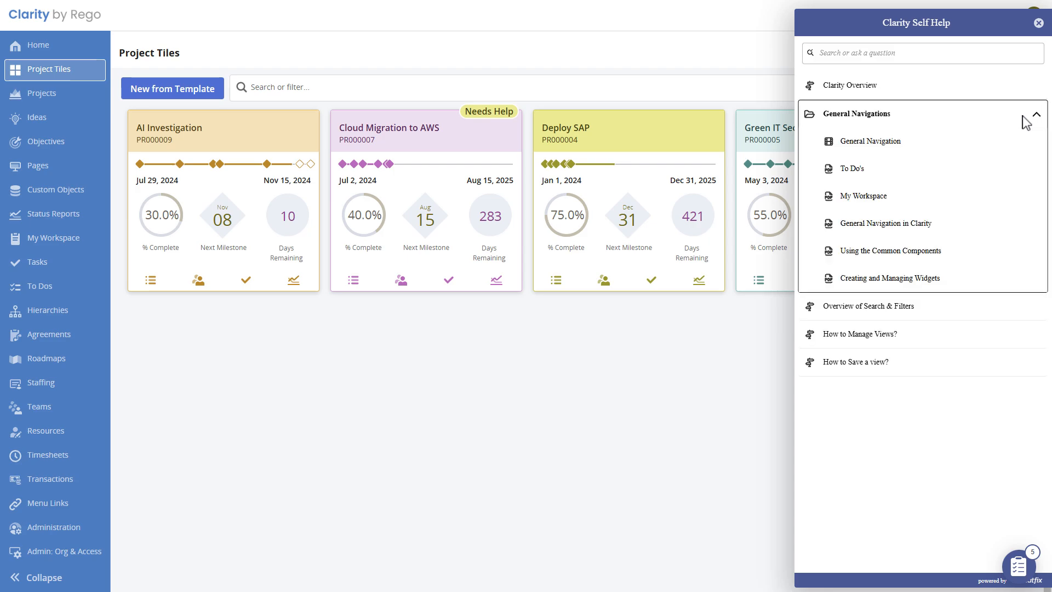
click(1025, 120)
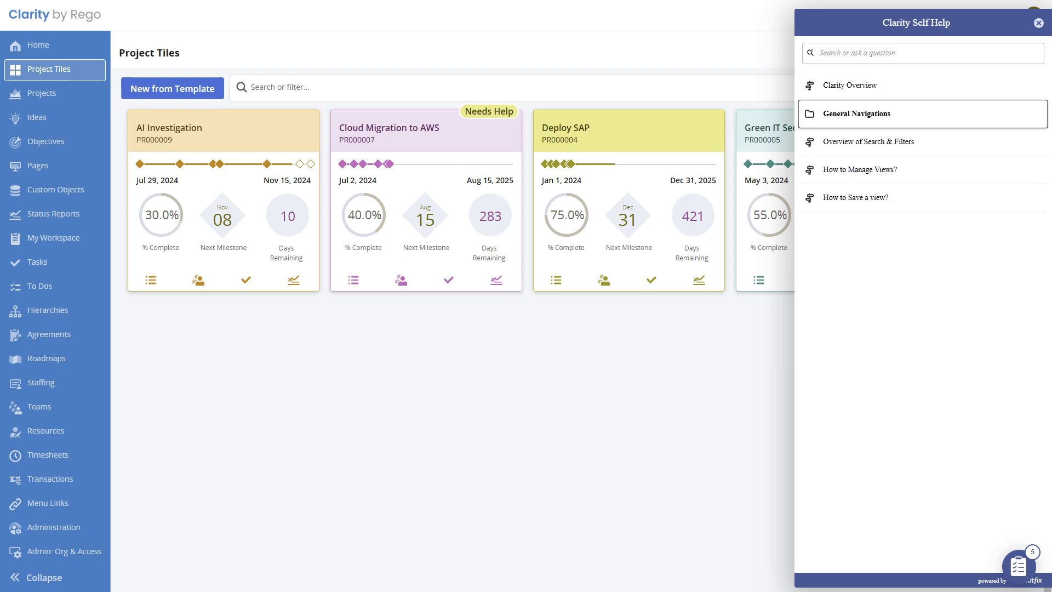
click(1037, 23)
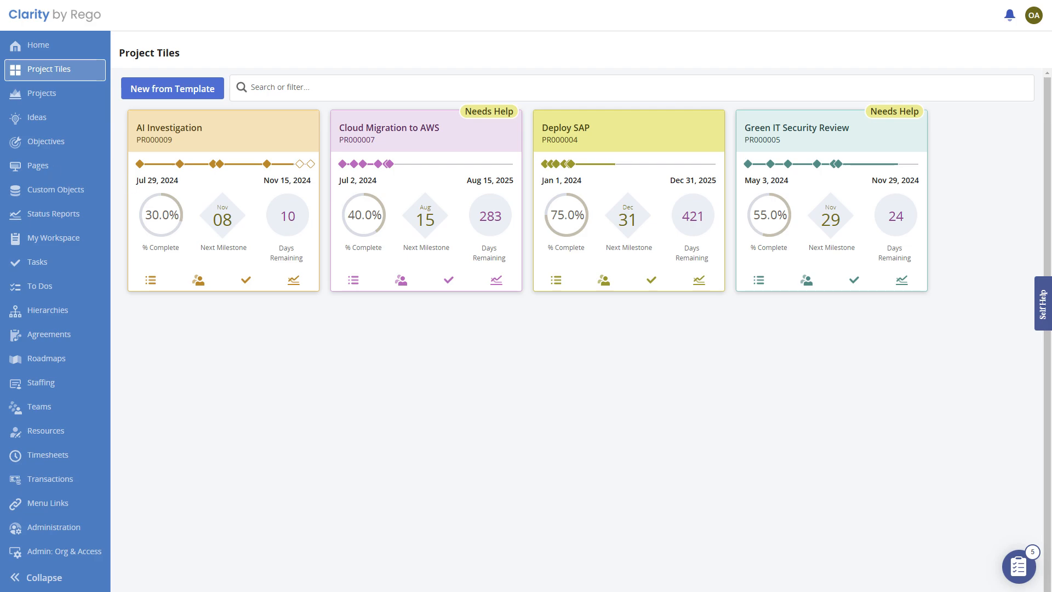
Start a new project from the Major Project Template and name it New Project.
click(151, 96)
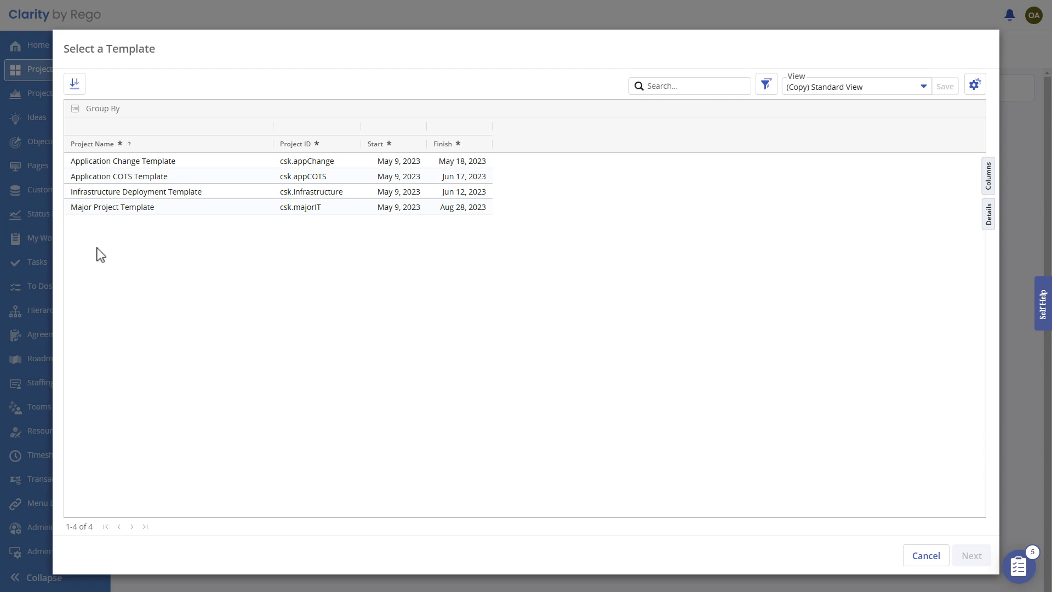
click(151, 212)
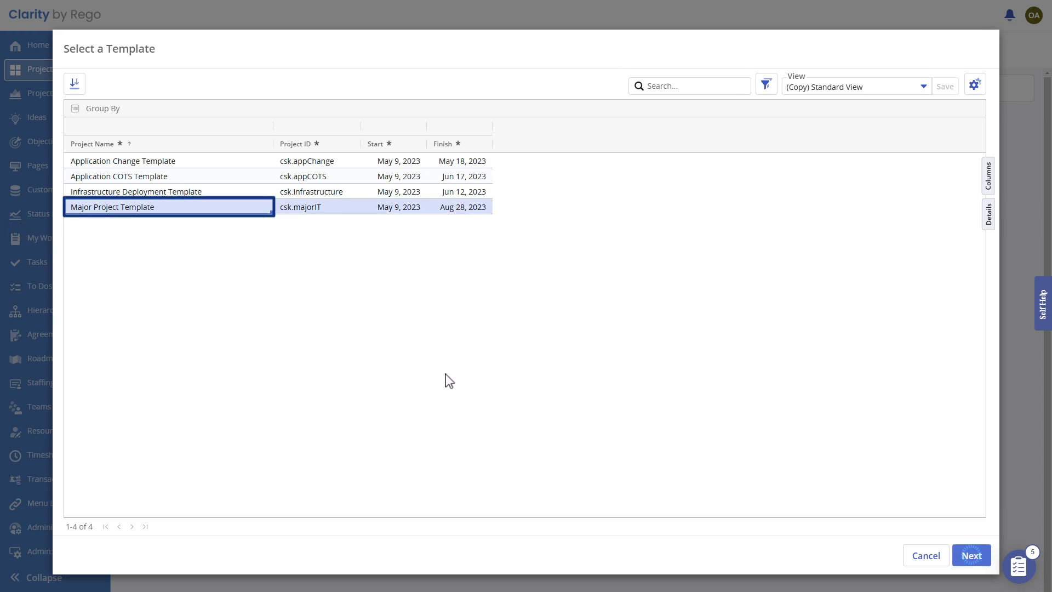
click(970, 557)
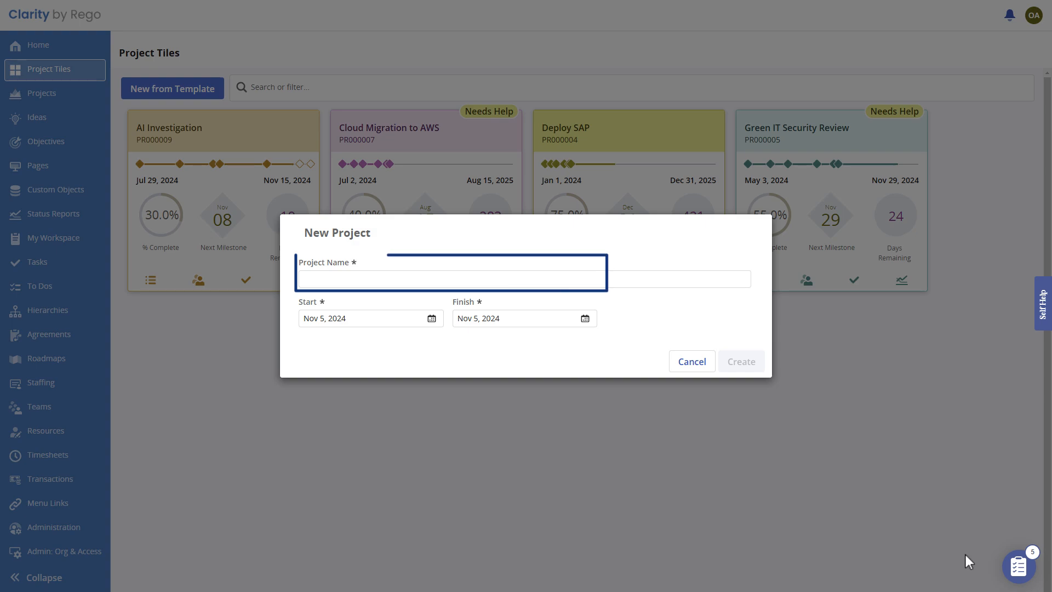
click(317, 276)
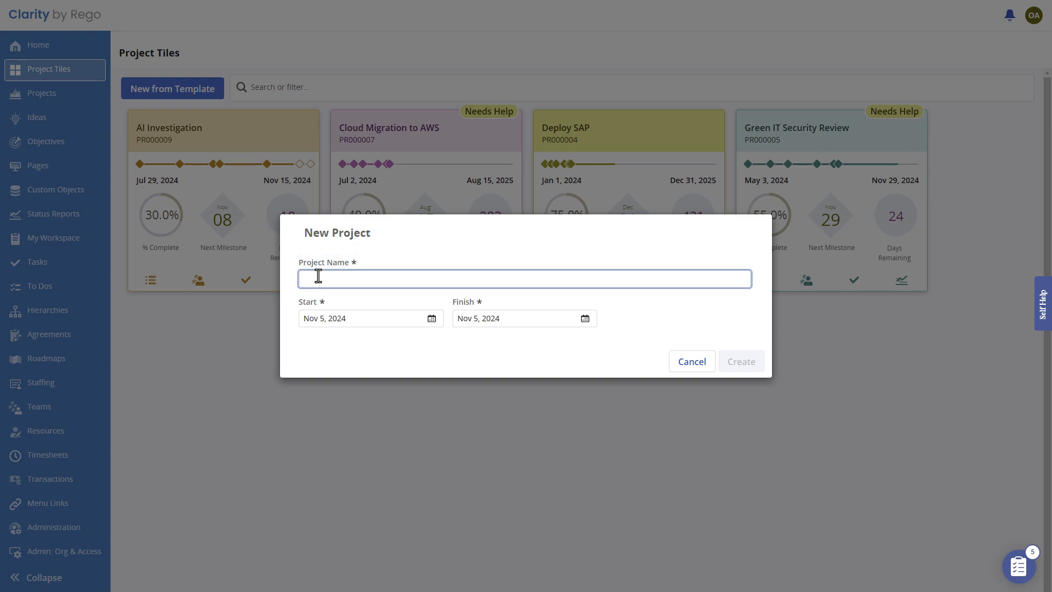
text(New Project)
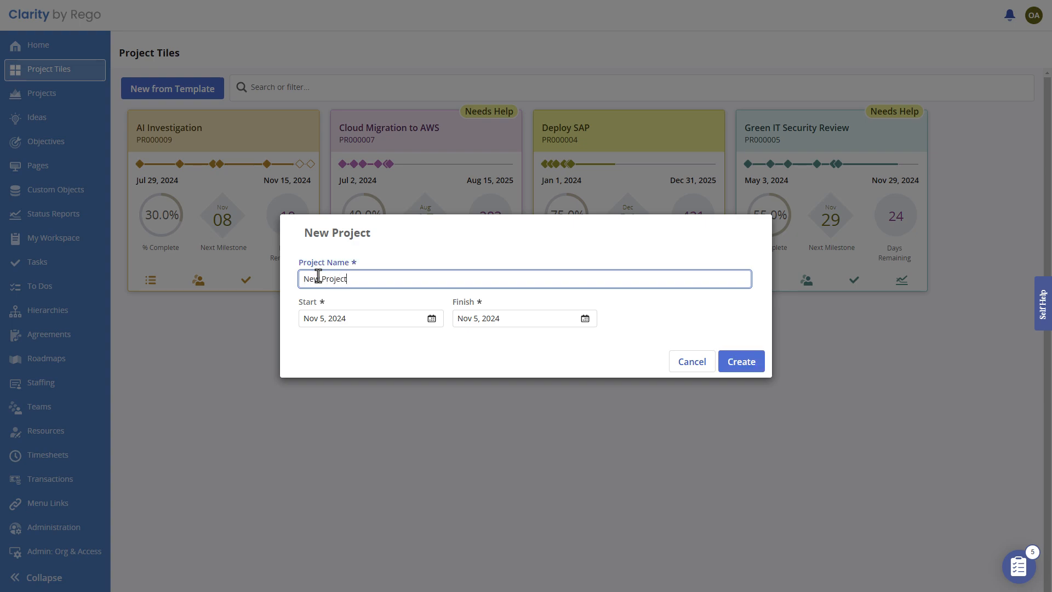
Set the new project's start date to Dec 1, 2024.
click(432, 318)
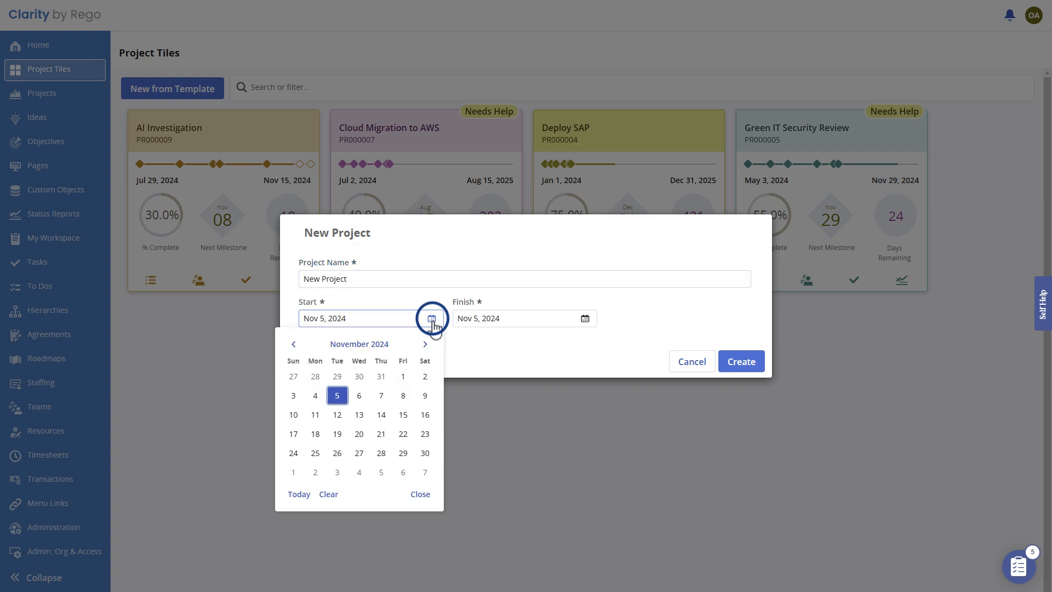
click(388, 348)
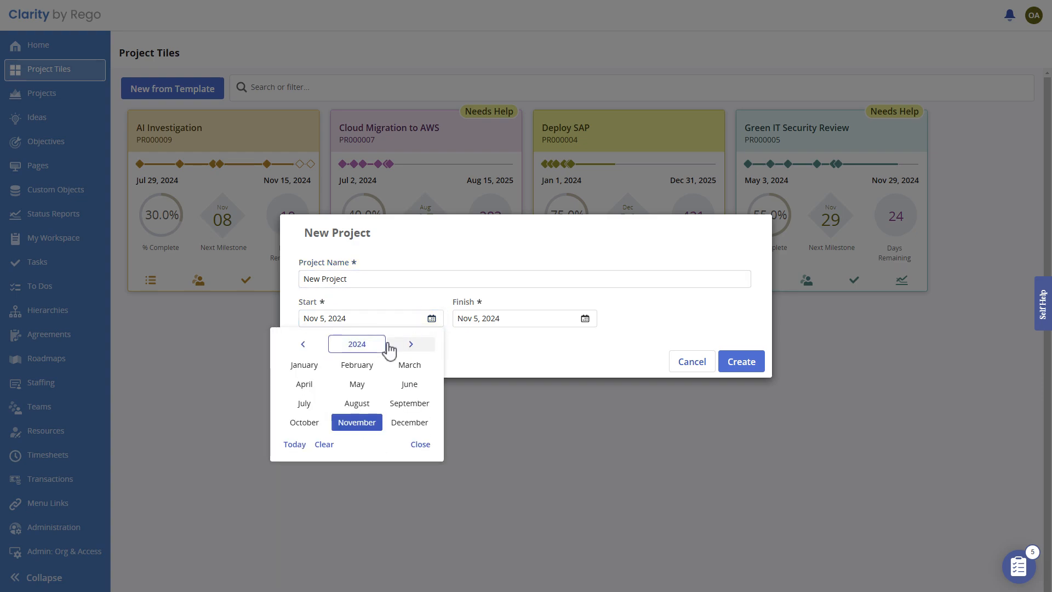
click(399, 429)
click(295, 378)
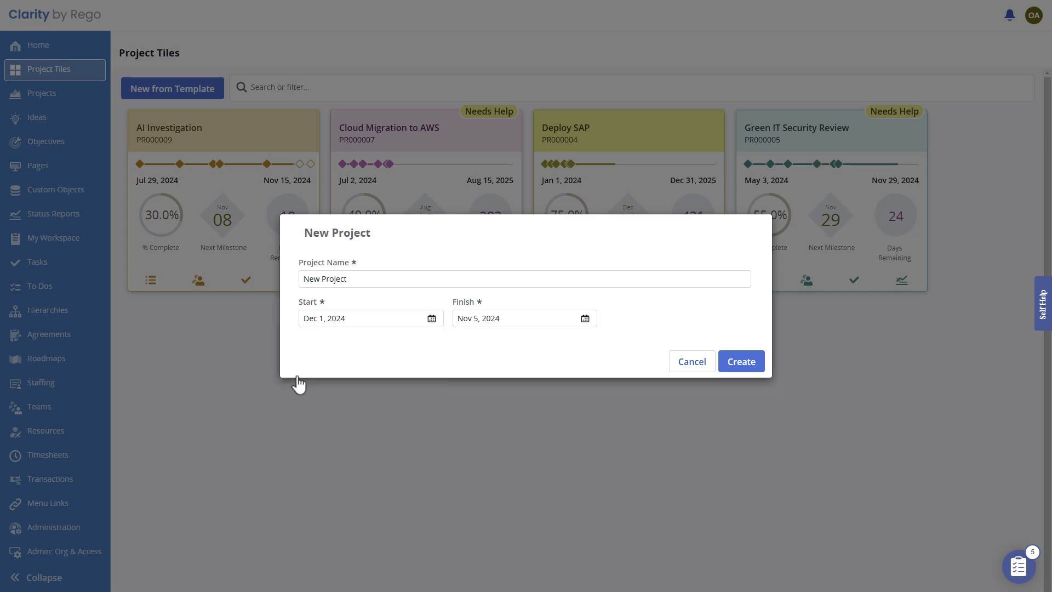
Set the new project's finish date to Nov 29, 2025 and create the project.
click(585, 318)
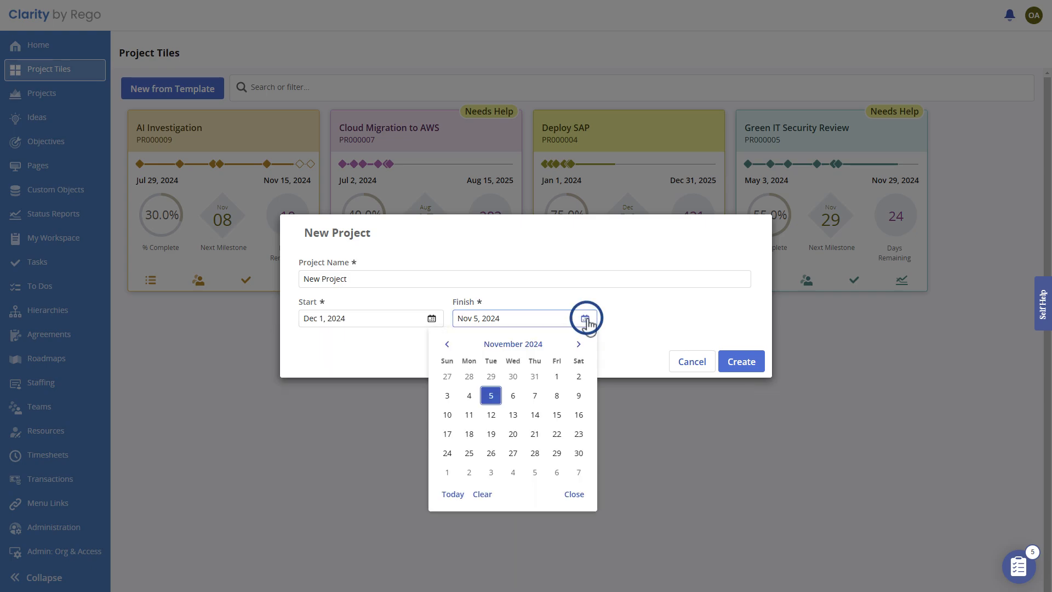
click(509, 344)
click(565, 344)
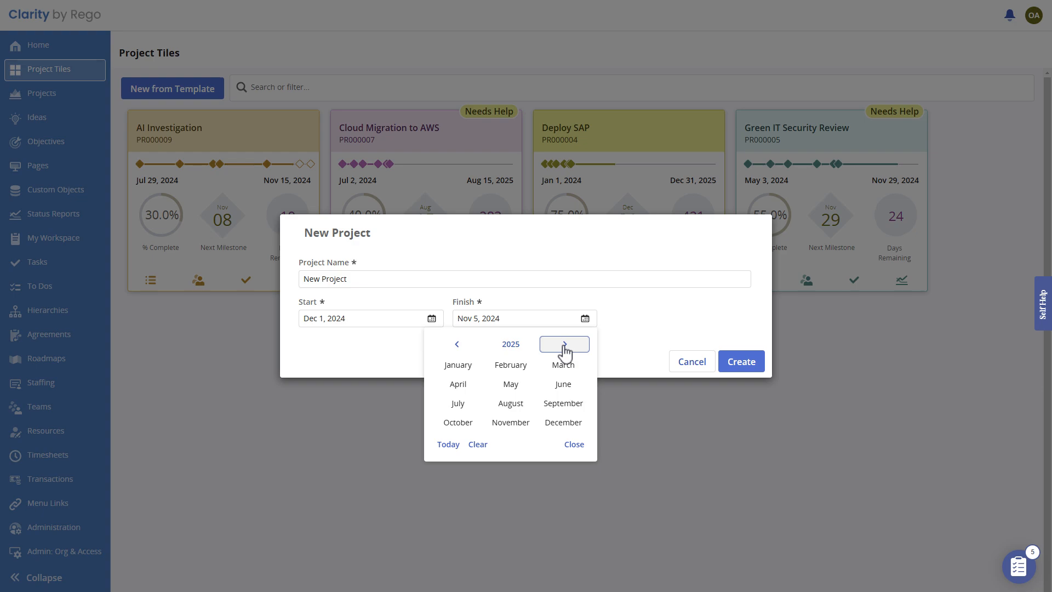
click(510, 422)
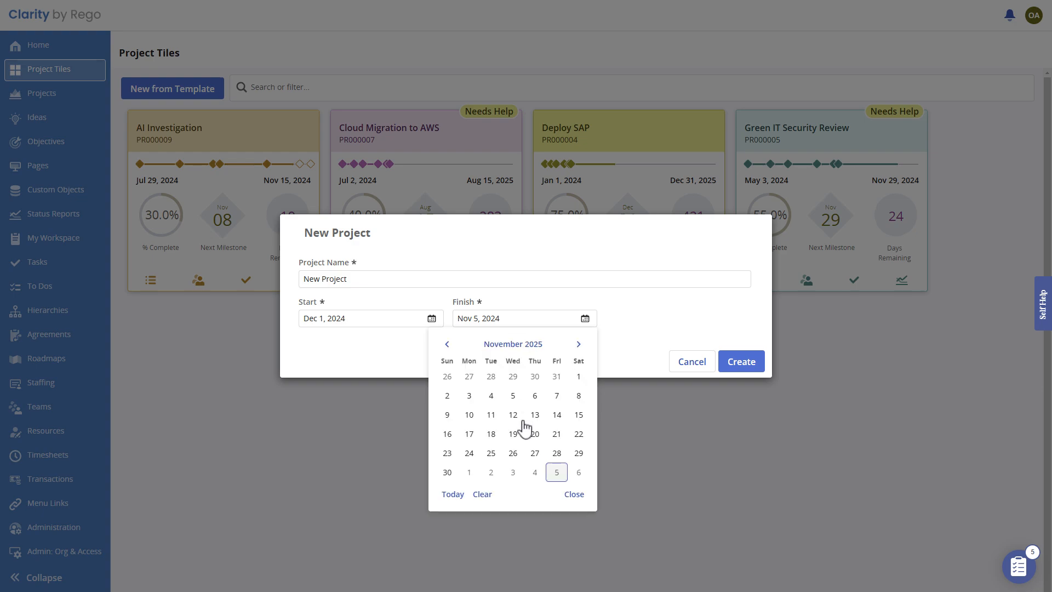
click(578, 454)
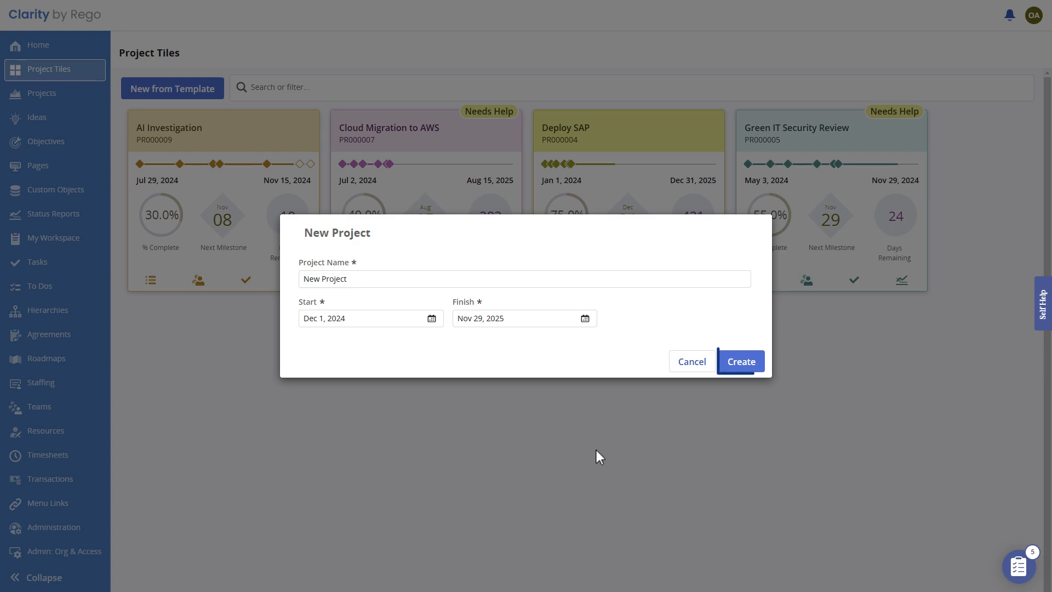
click(734, 366)
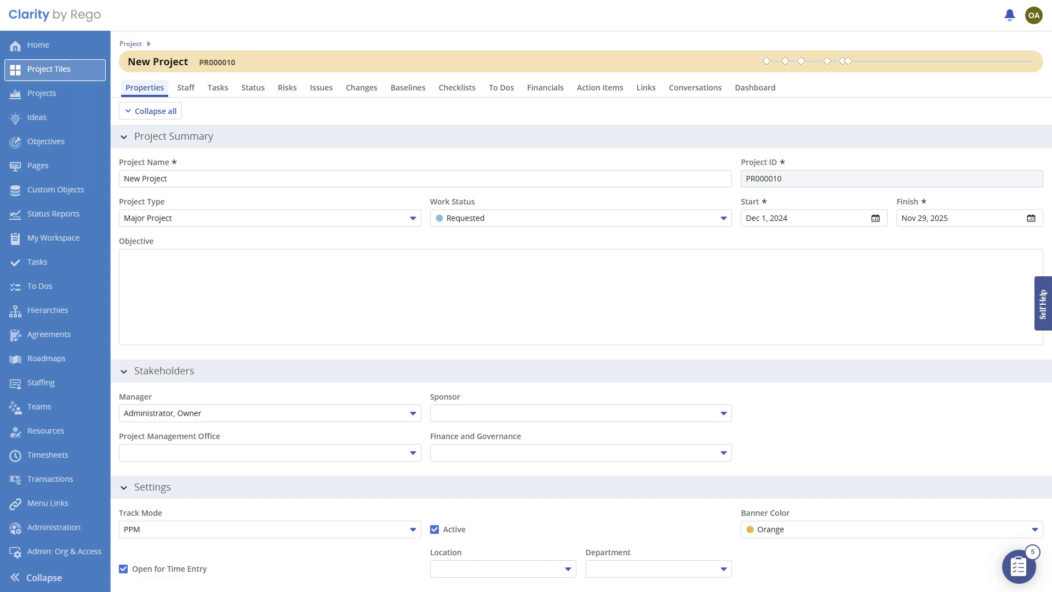
Rename the project as Update SQL in its project summary.
click(213, 180)
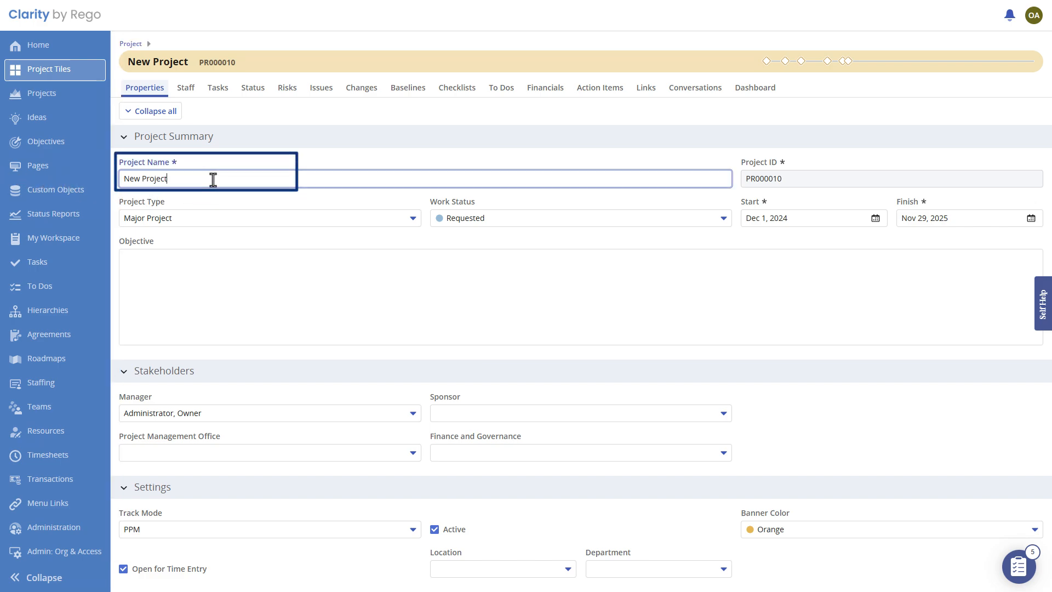
triple_click(212, 180)
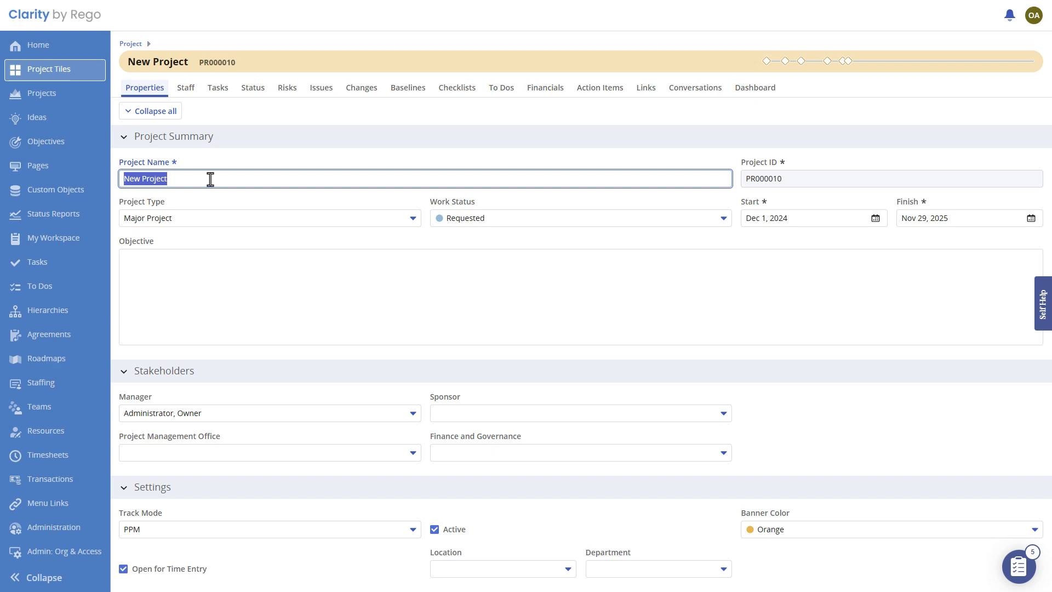
text(Update SQL)
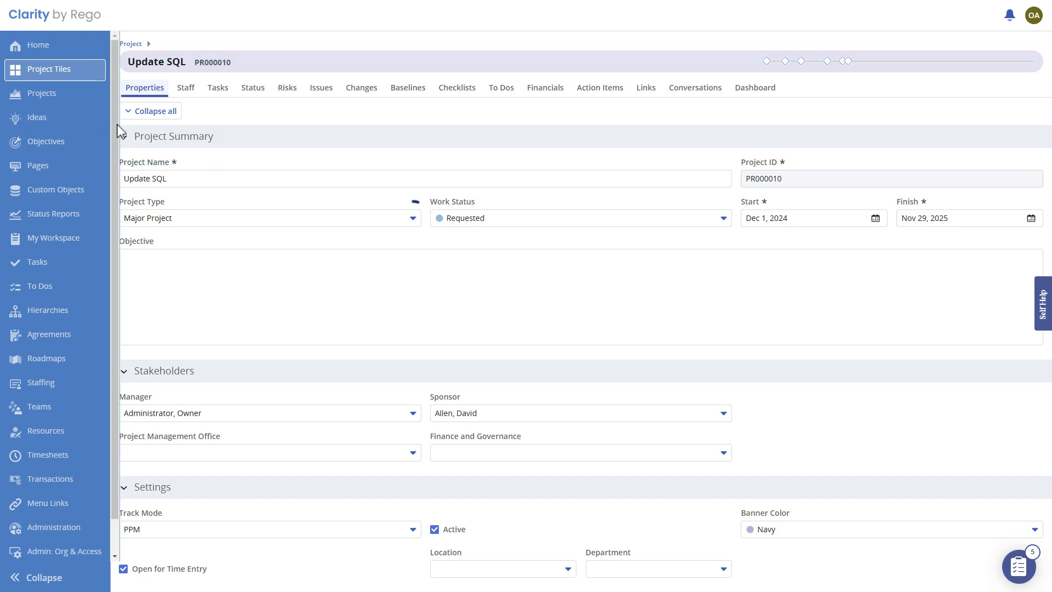
Review the available options for the project's Project Type and Work Status without changing them.
click(413, 218)
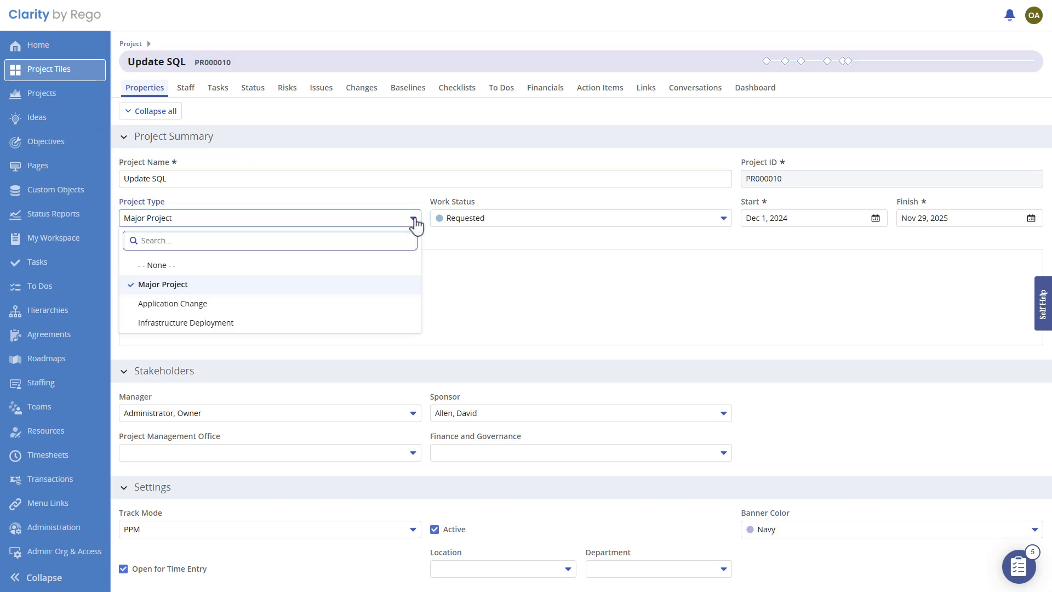
click(413, 220)
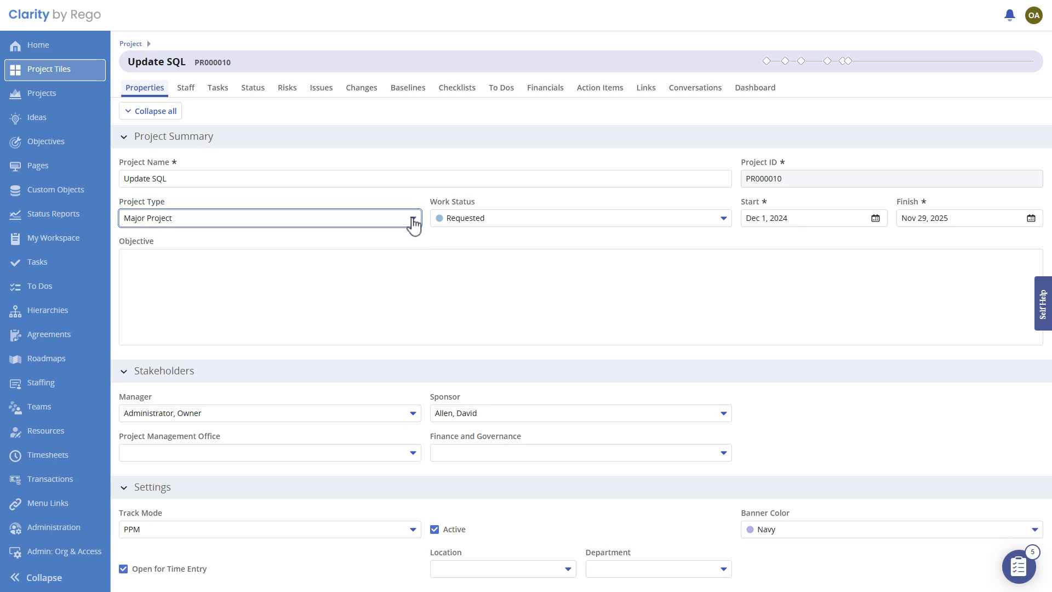
click(724, 218)
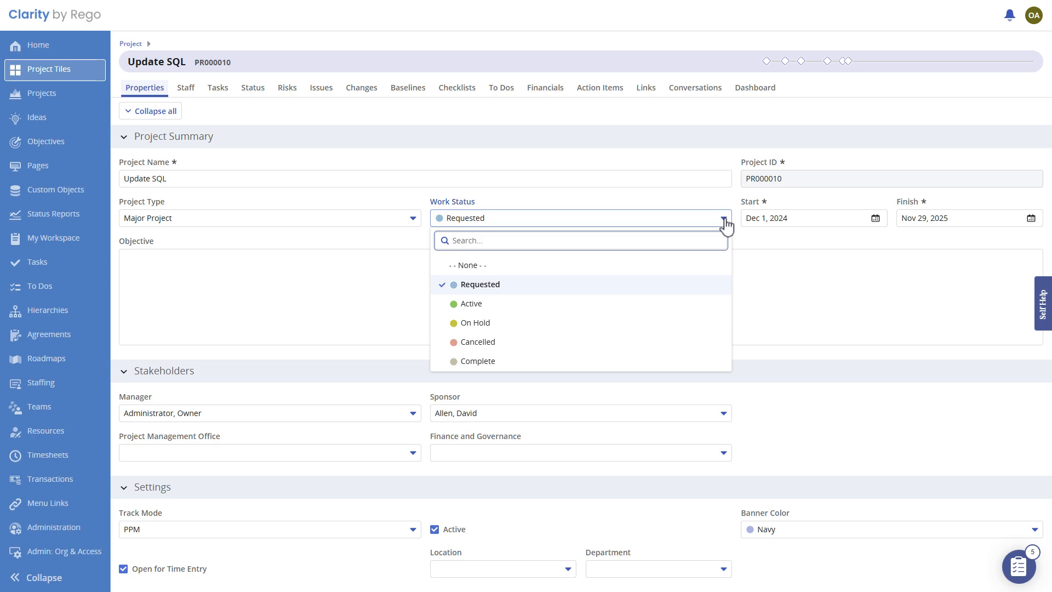
click(726, 225)
Try out sample text in the project's Objective, including a bullet point item and a narrative line, and clear it.
click(162, 269)
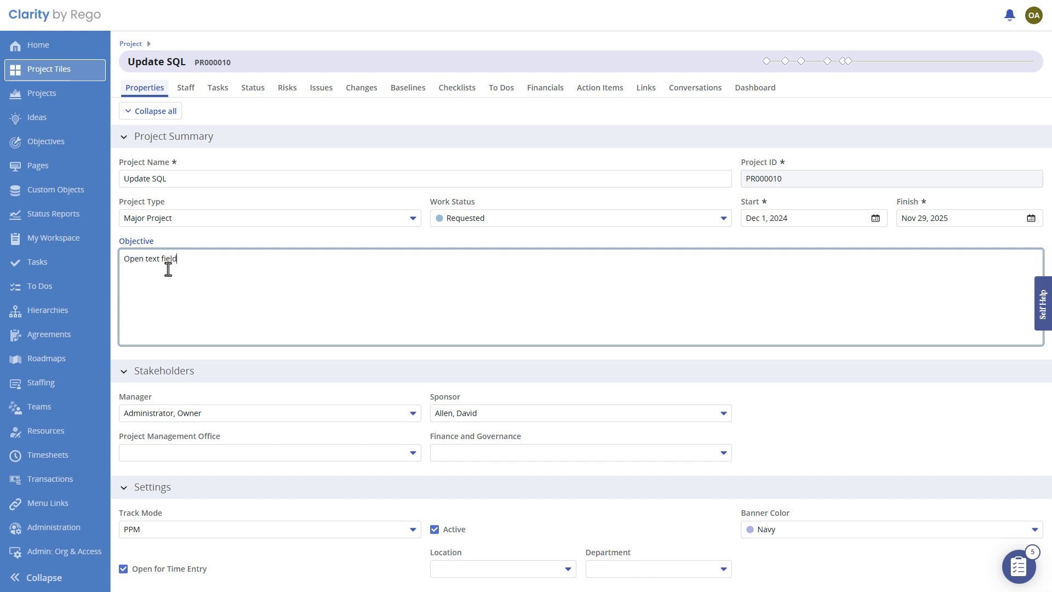
key(ctrl+a)
key(BackSpace)
key(ctrl+v)
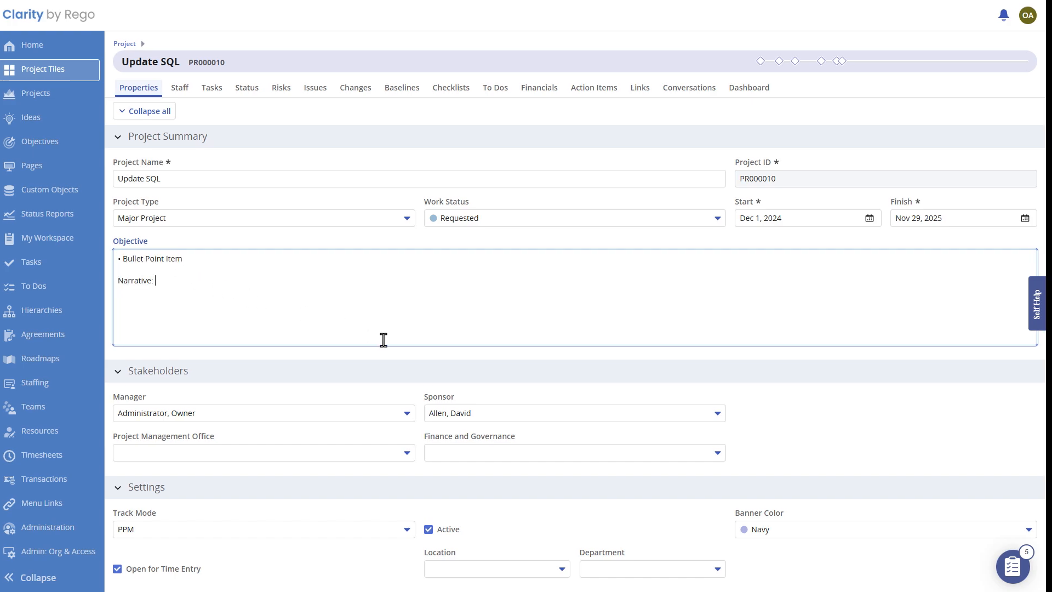
key(ctrl+a)
key(BackSpace)
click(365, 357)
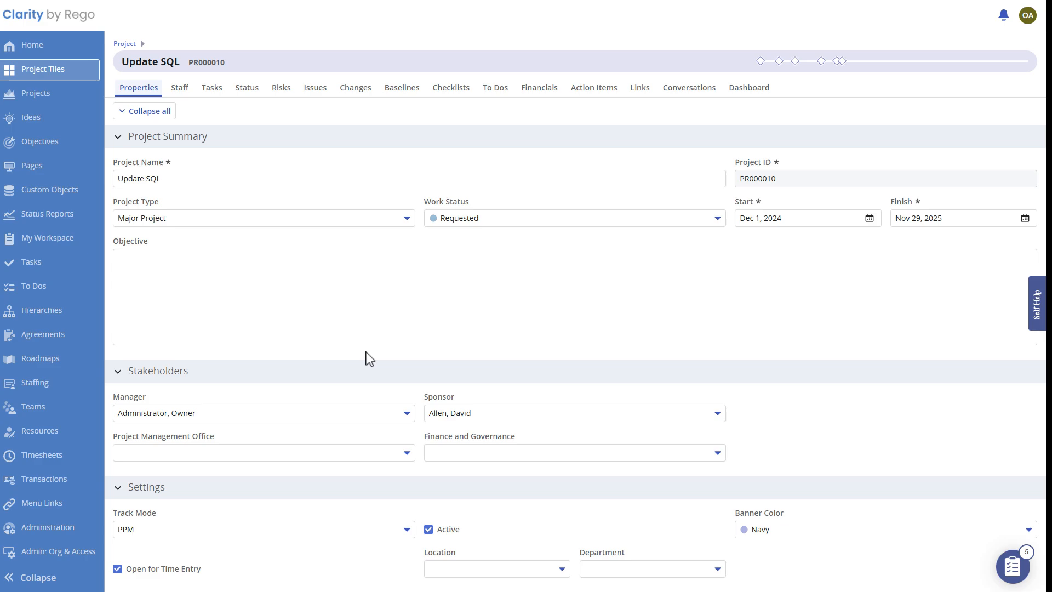
Review the selectable people for the Sponsor, Project Management Office, and Finance and Governance stakeholder fields.
click(573, 416)
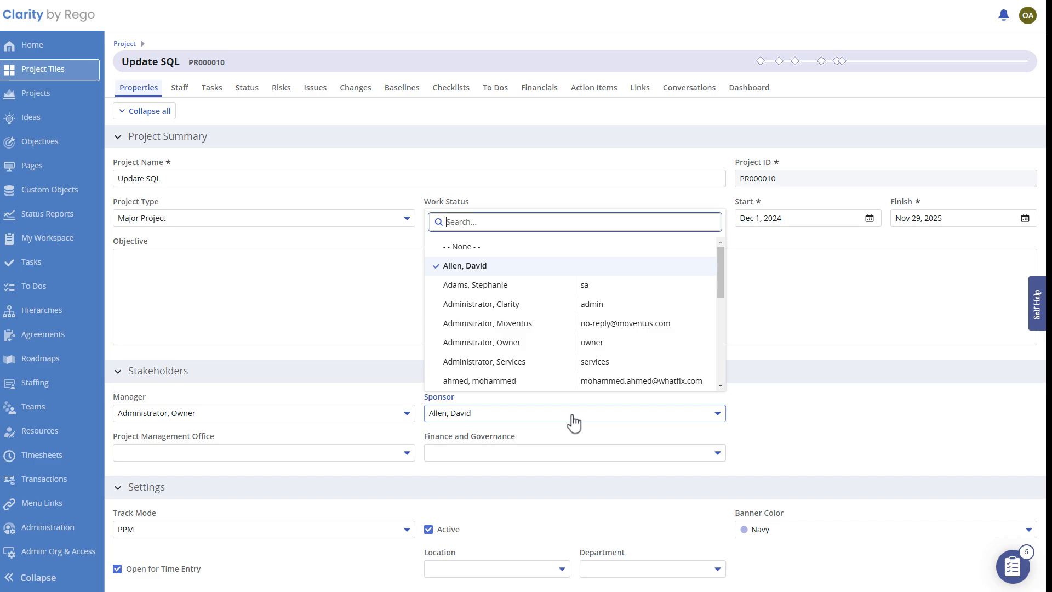
scroll(591, 332, down, 5)
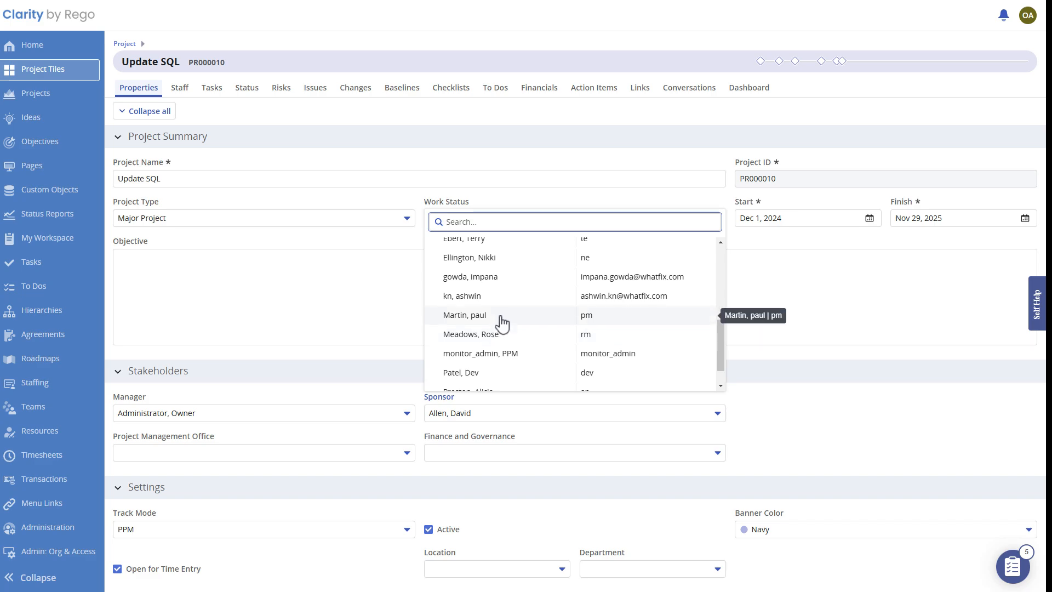
click(810, 418)
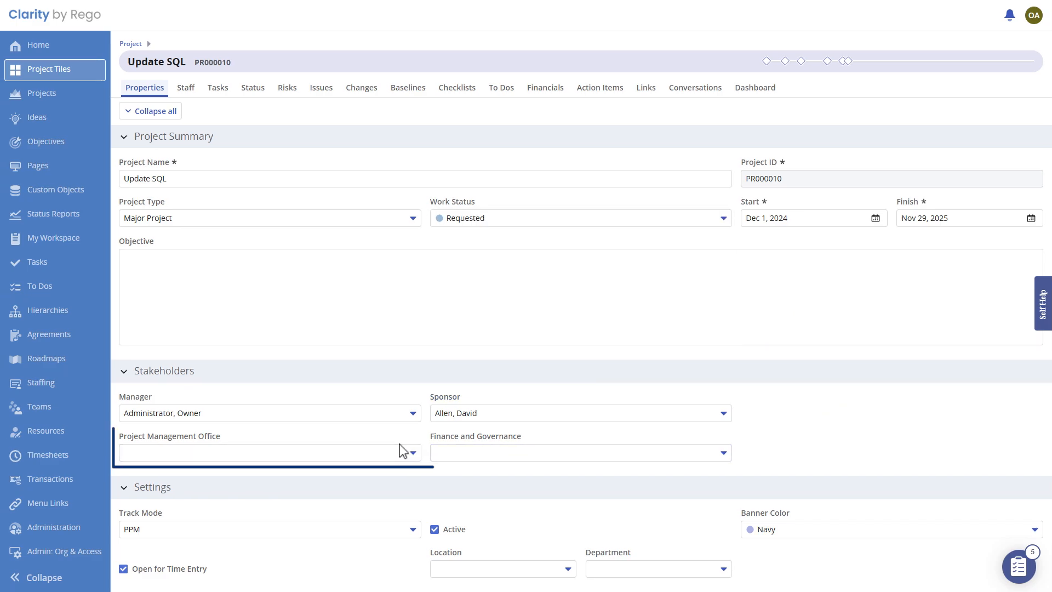
click(412, 453)
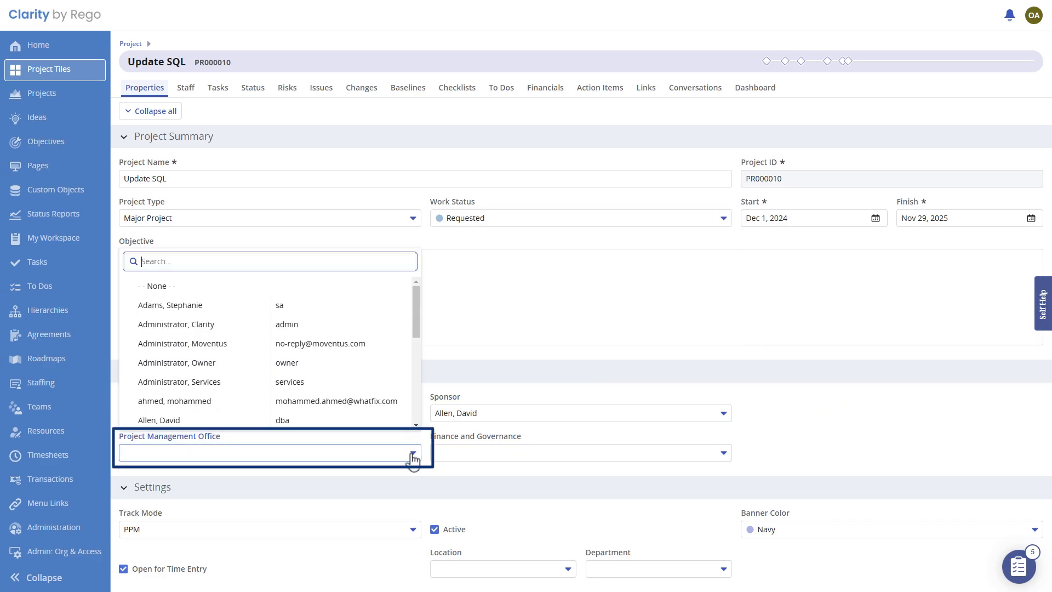
click(412, 454)
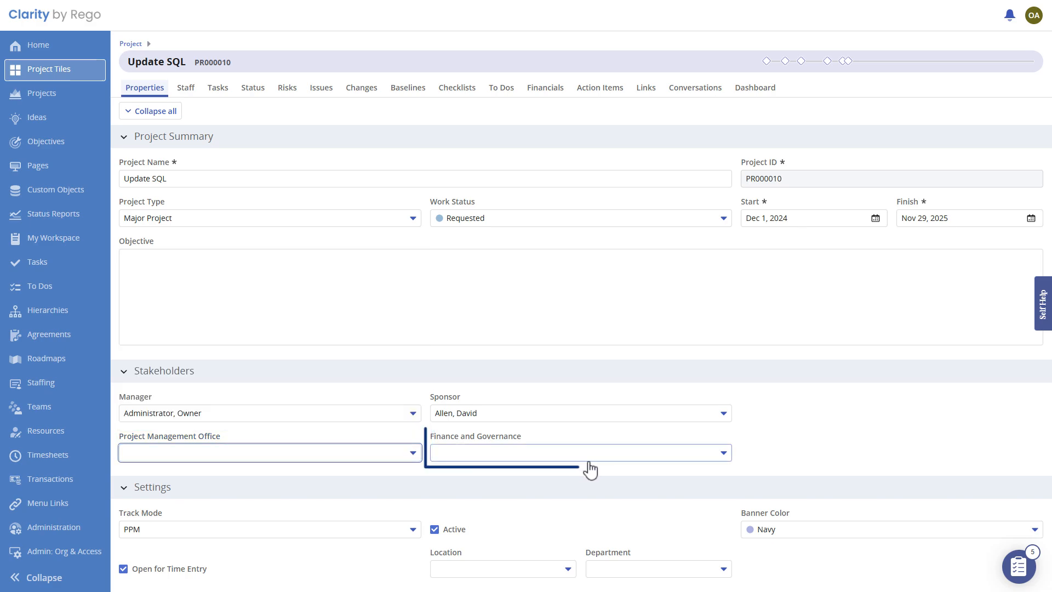
click(724, 459)
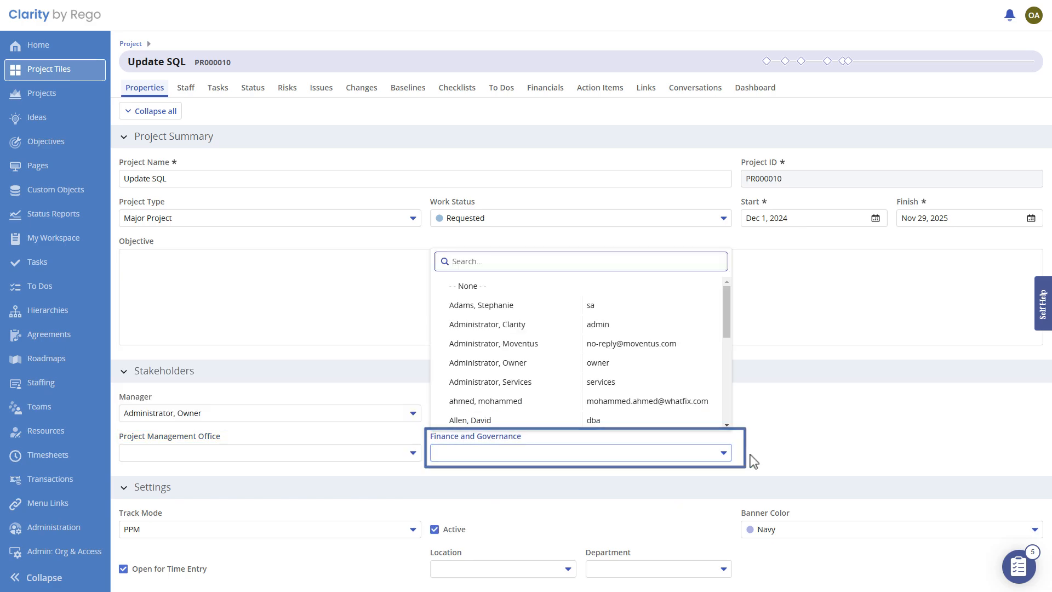
click(810, 455)
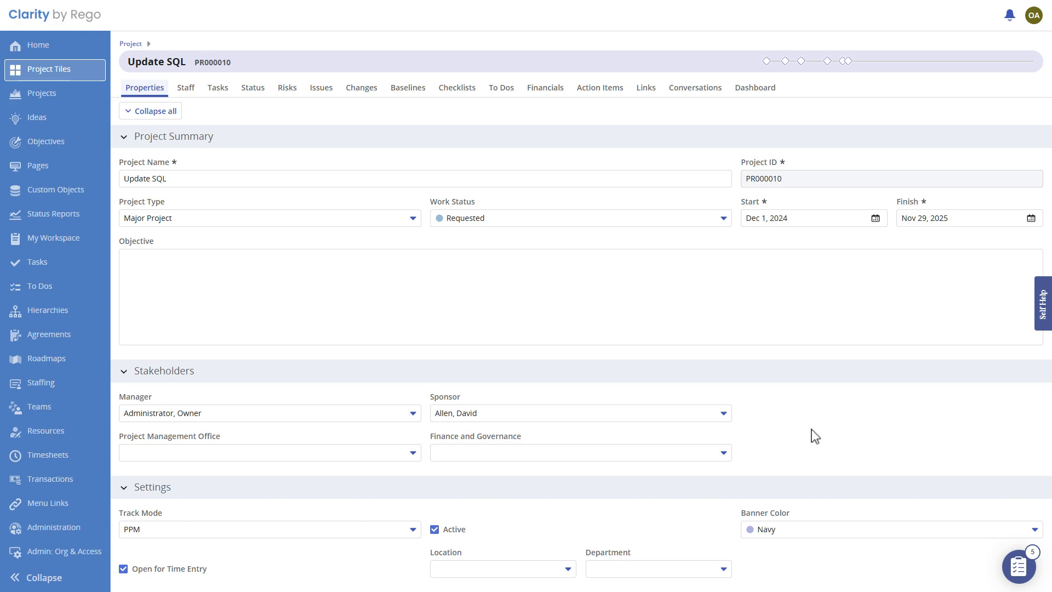
Set the project's Banner Color to Orange.
click(813, 529)
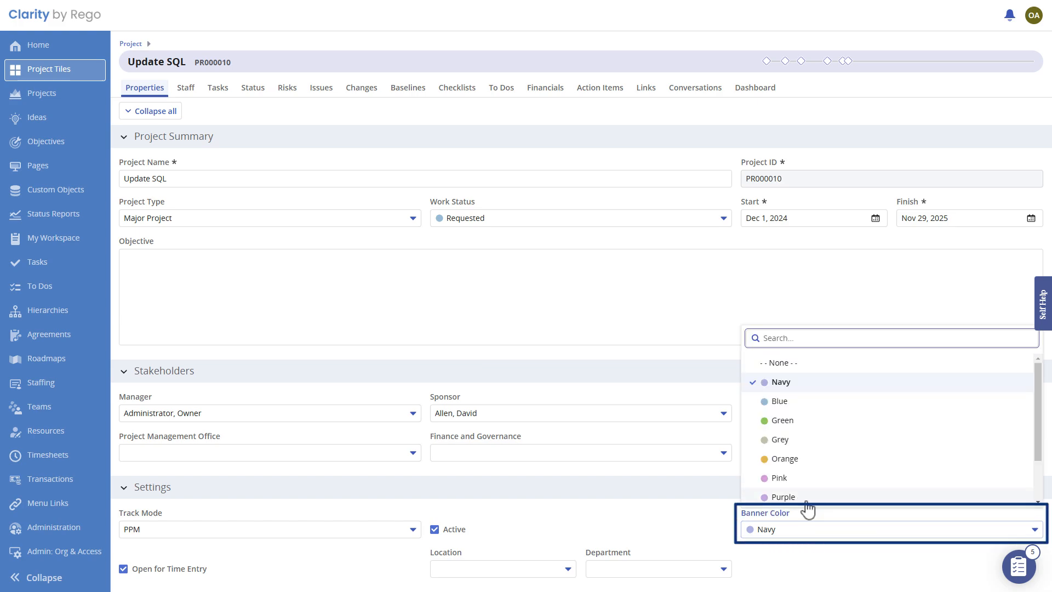
click(794, 460)
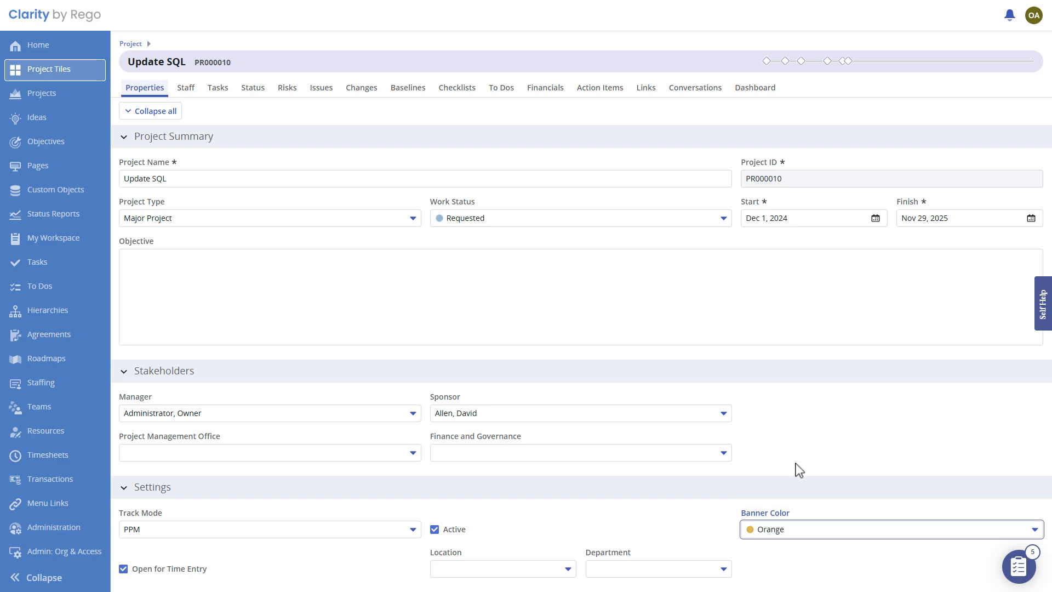
click(800, 459)
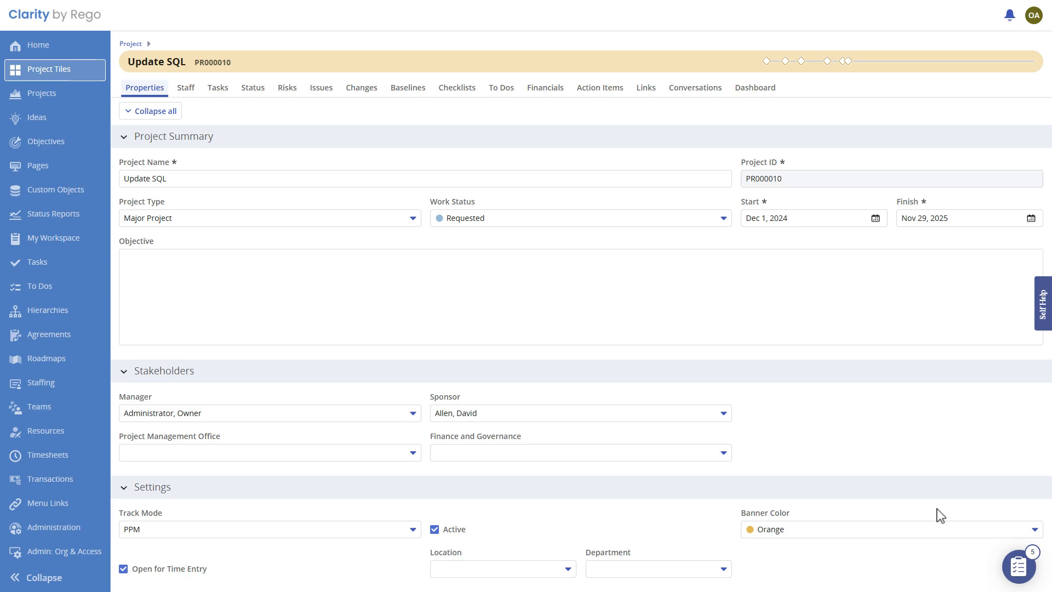
Open the project's tasks and check that the Initiation Phase and Initiating Process Complete names can be edited, without changing them.
click(218, 89)
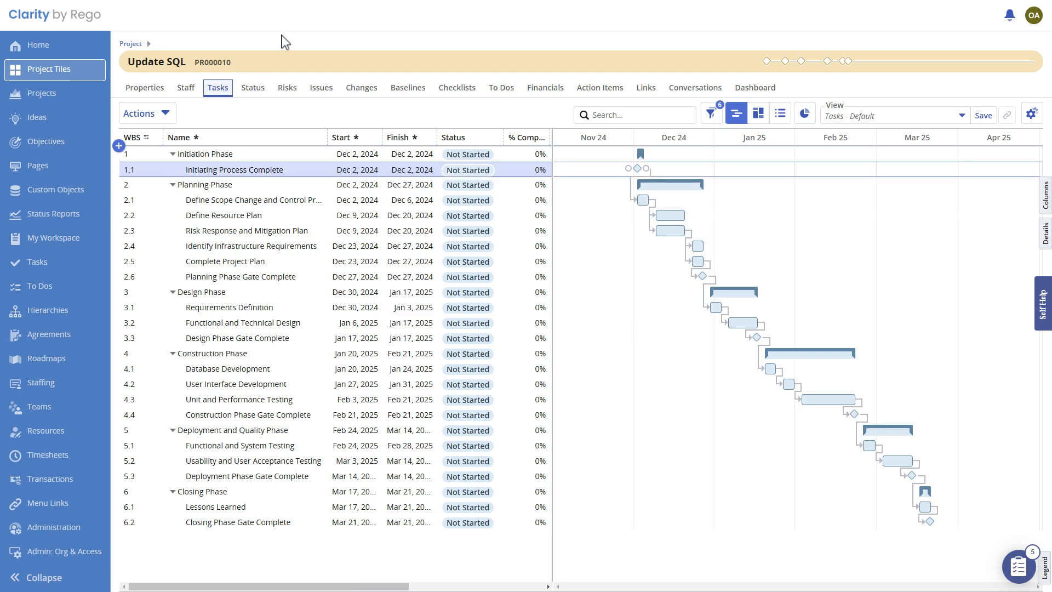
click(218, 155)
double_click(217, 155)
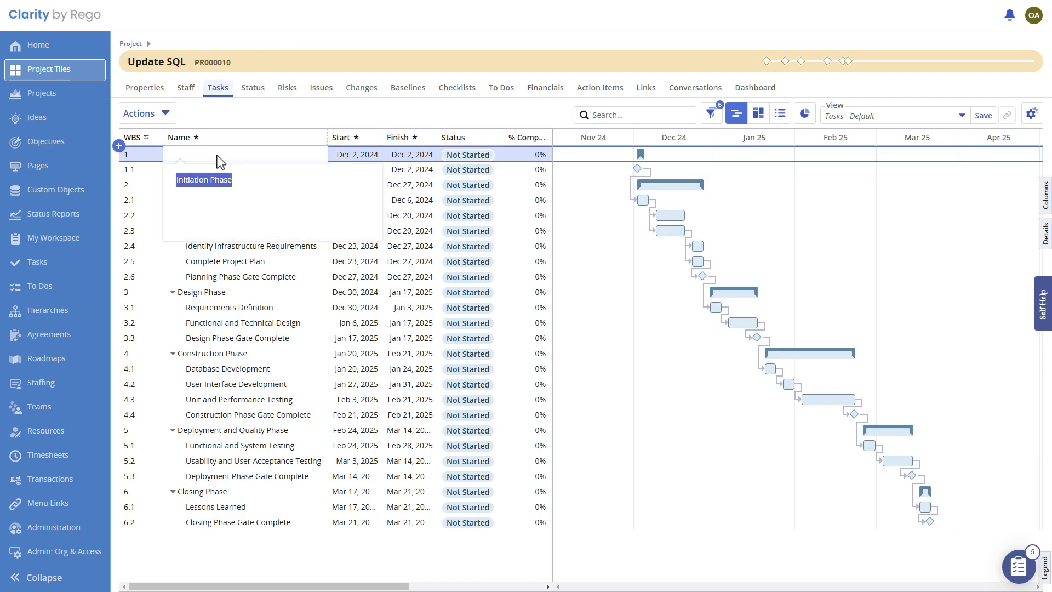
click(245, 122)
click(241, 168)
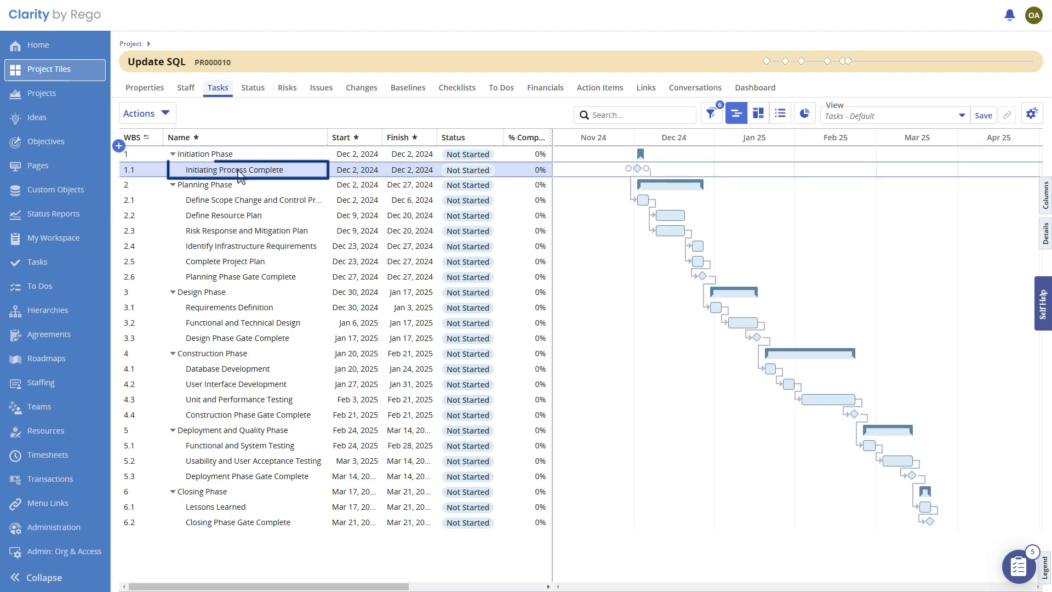
double_click(238, 171)
click(282, 111)
Set the finish date of the first Planning Phase task, Define Scope Change and Control Process, to Dec 10, 2024.
click(412, 206)
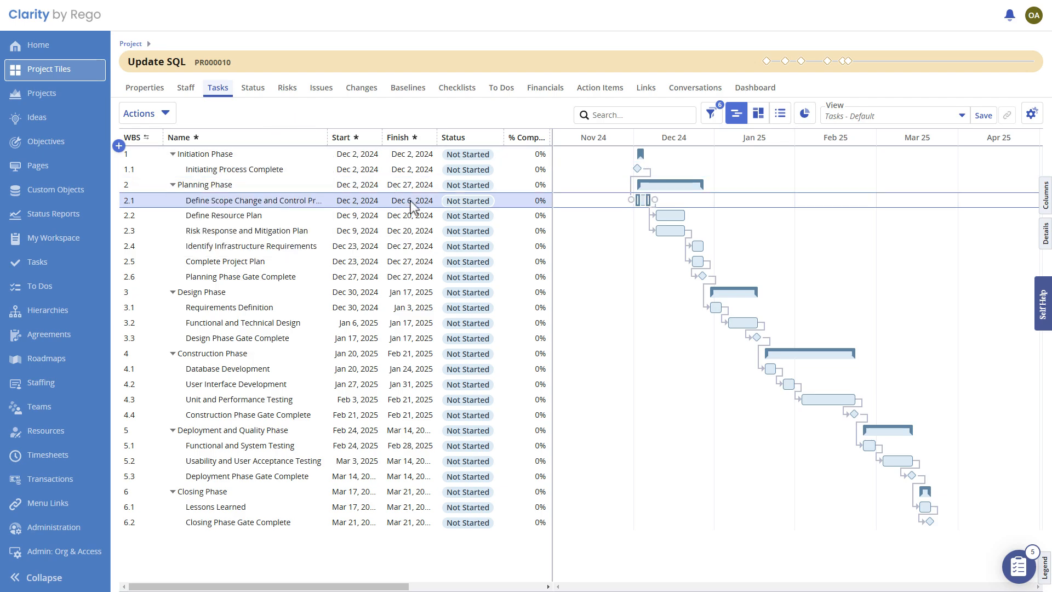
double_click(412, 206)
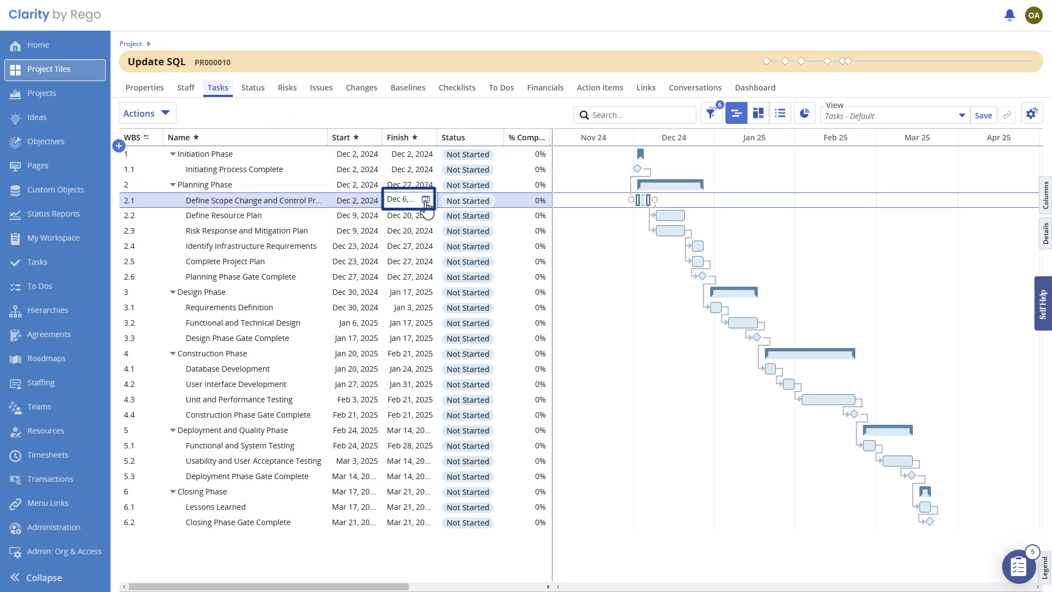
click(425, 200)
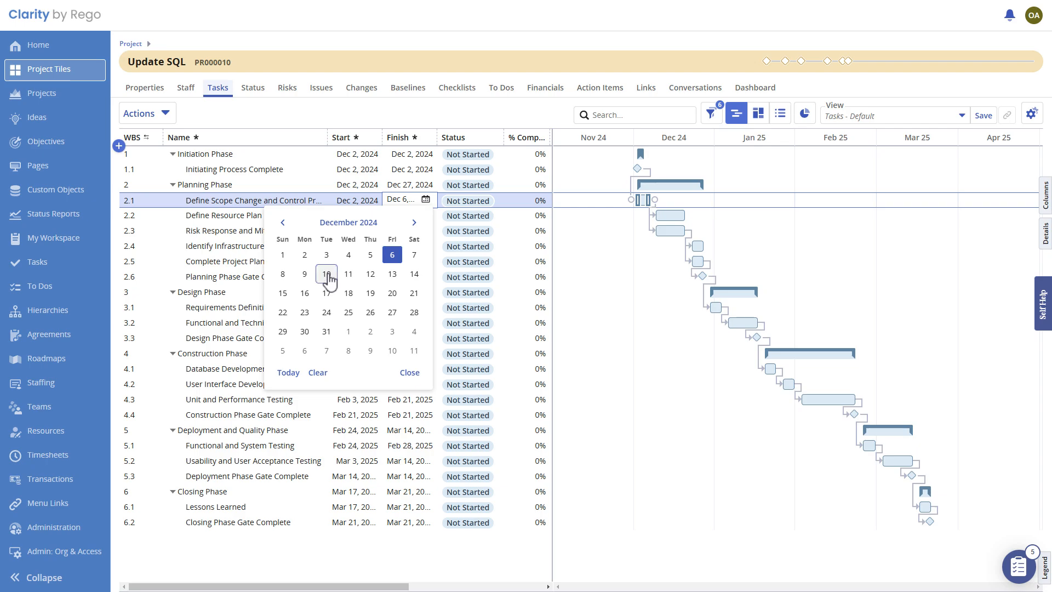
click(327, 275)
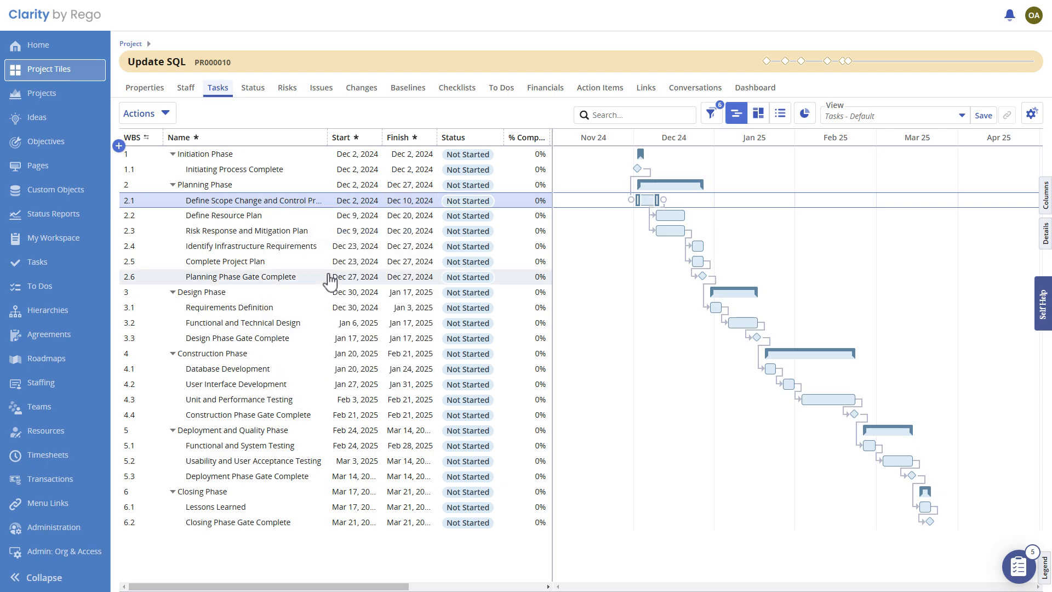
Set the start date of the Define Resource Plan task to Dec 10, 2024.
double_click(369, 218)
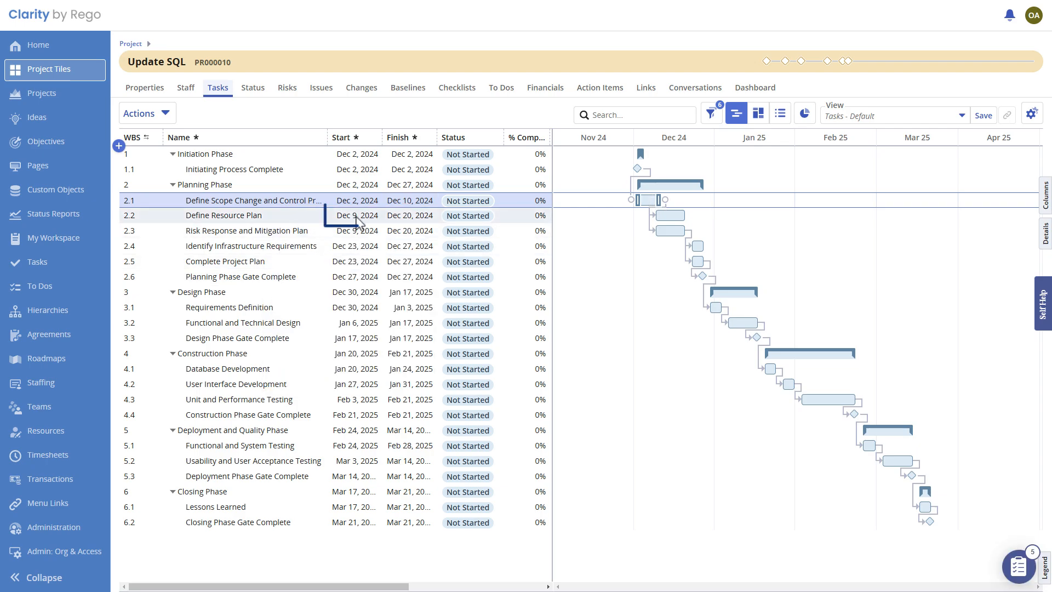
click(372, 217)
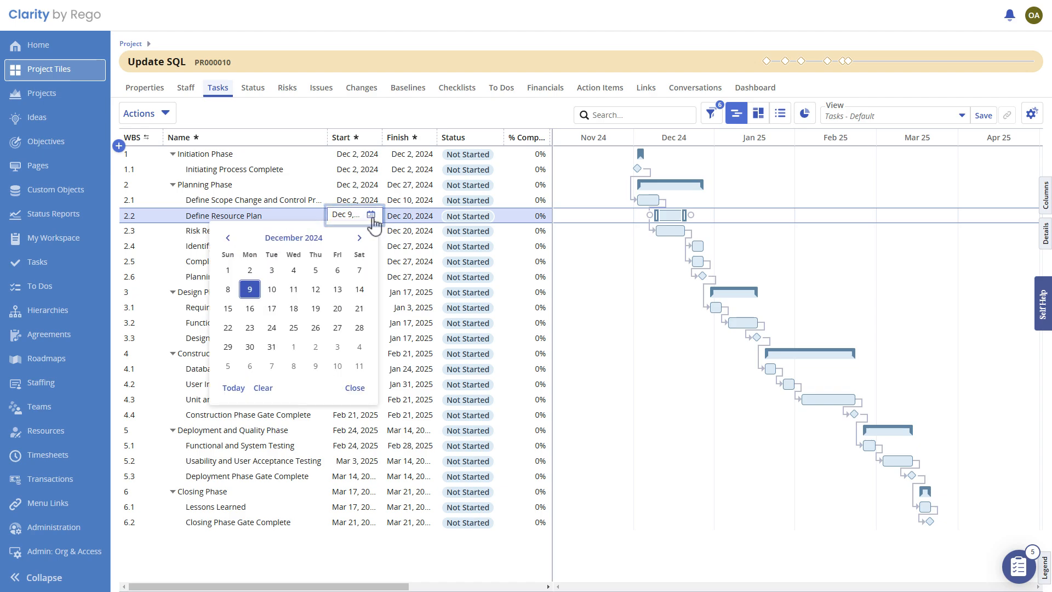
click(273, 286)
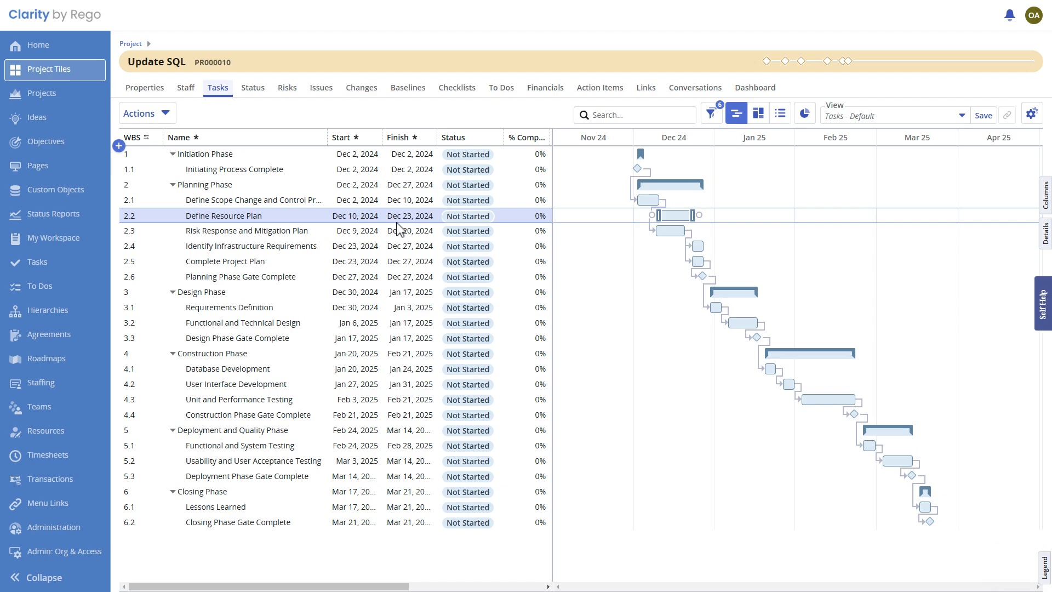
Set the status of the Define Resource Plan task to Started.
double_click(452, 222)
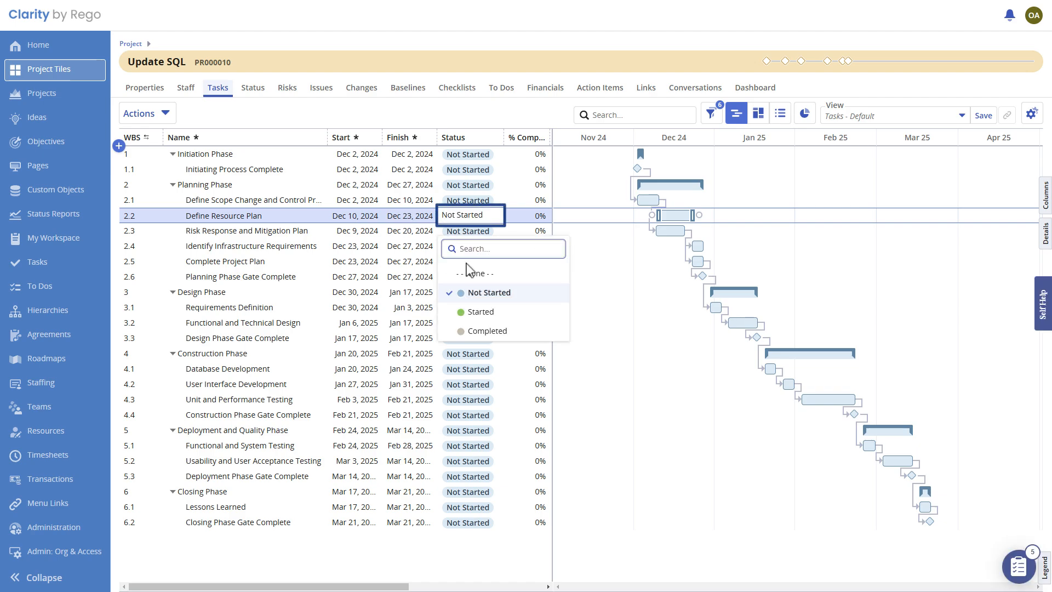
click(481, 312)
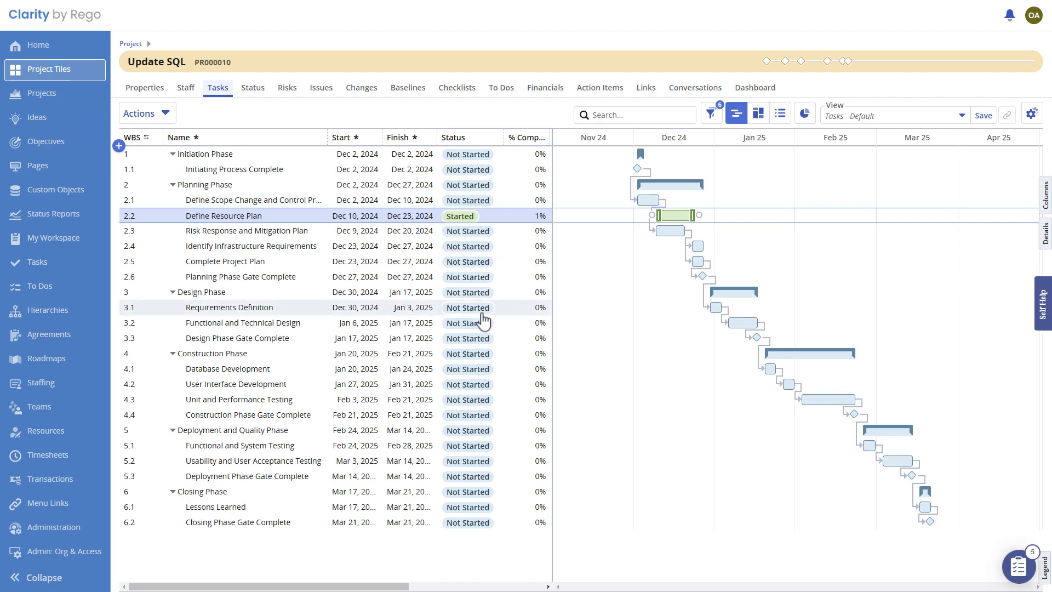
double_click(467, 217)
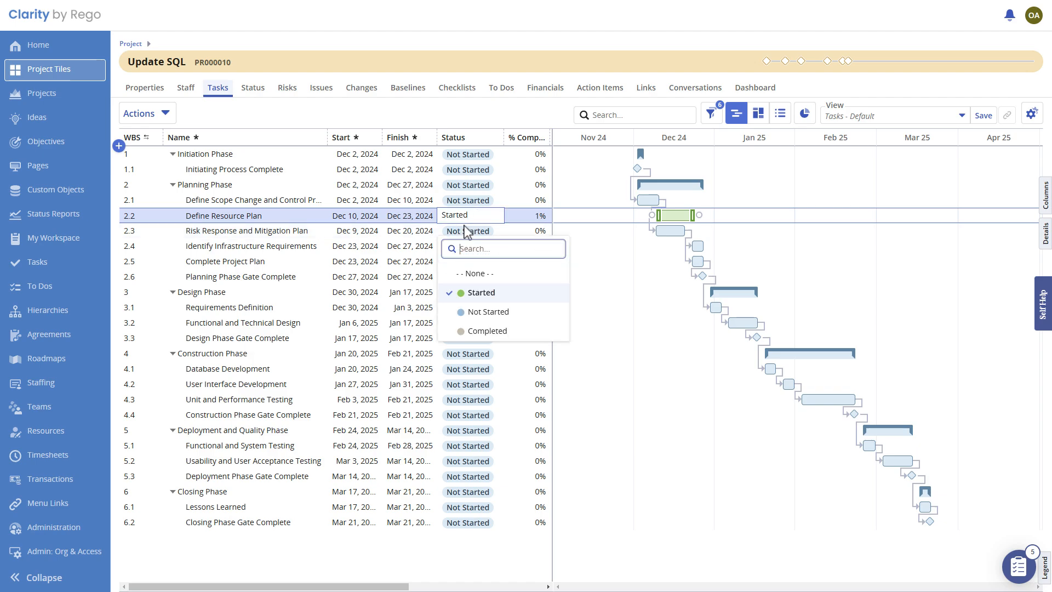
click(472, 292)
Set the completion percentage of the Define Resource Plan task to 0%.
click(536, 217)
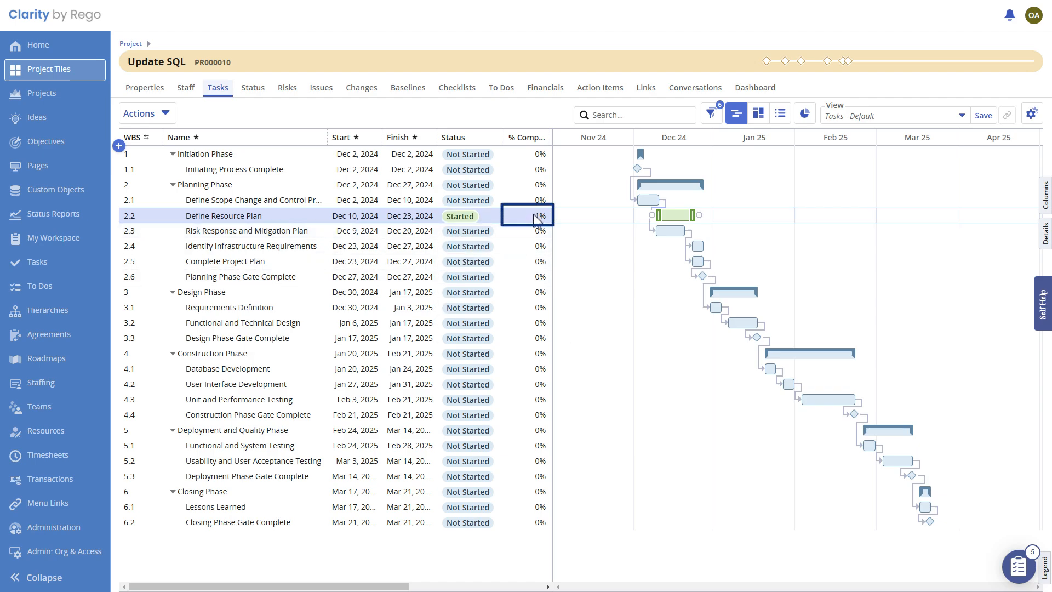
double_click(534, 218)
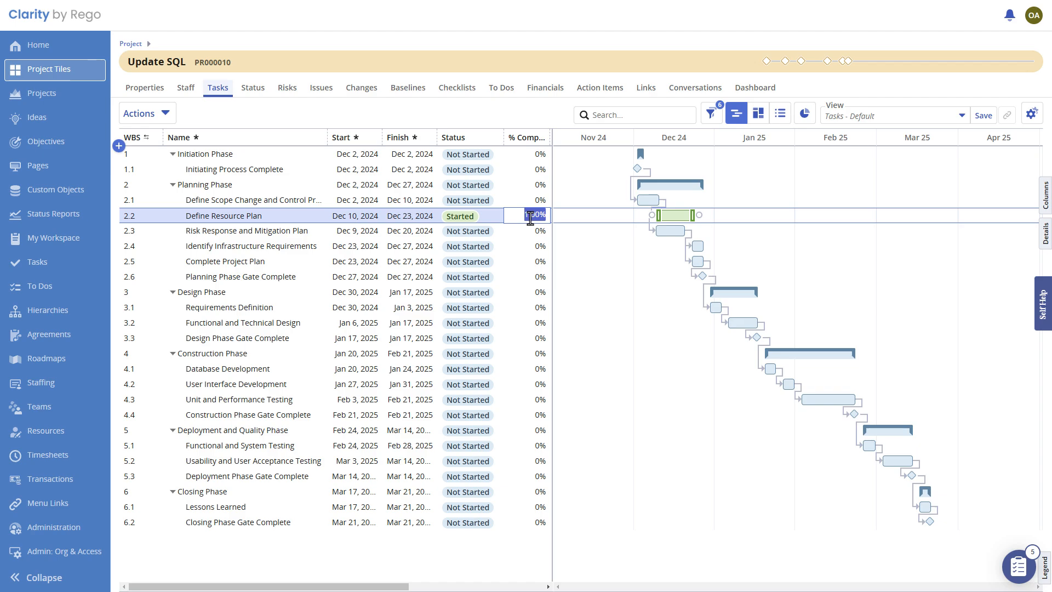
text(0)
key(Return)
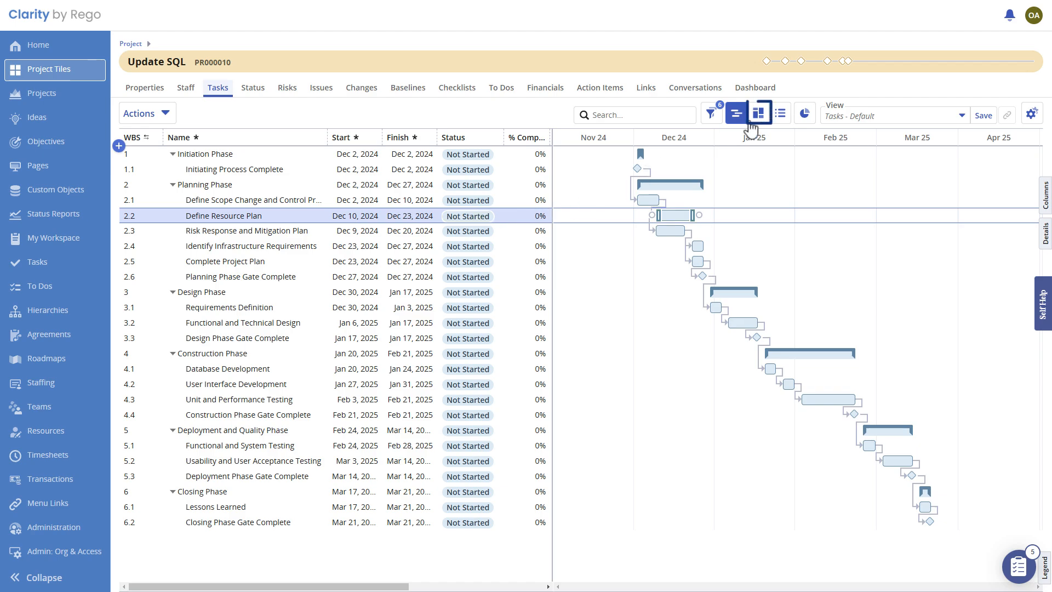
Show the tasks as a board and move the Initiating Process Complete card from Not Started to Started.
click(757, 120)
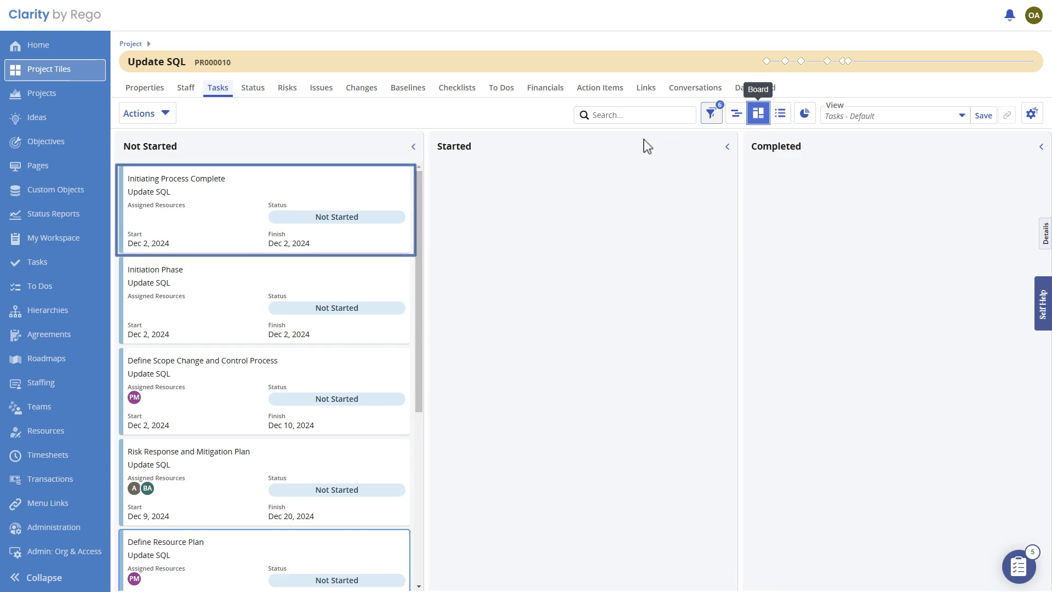
drag(224, 204, 544, 210)
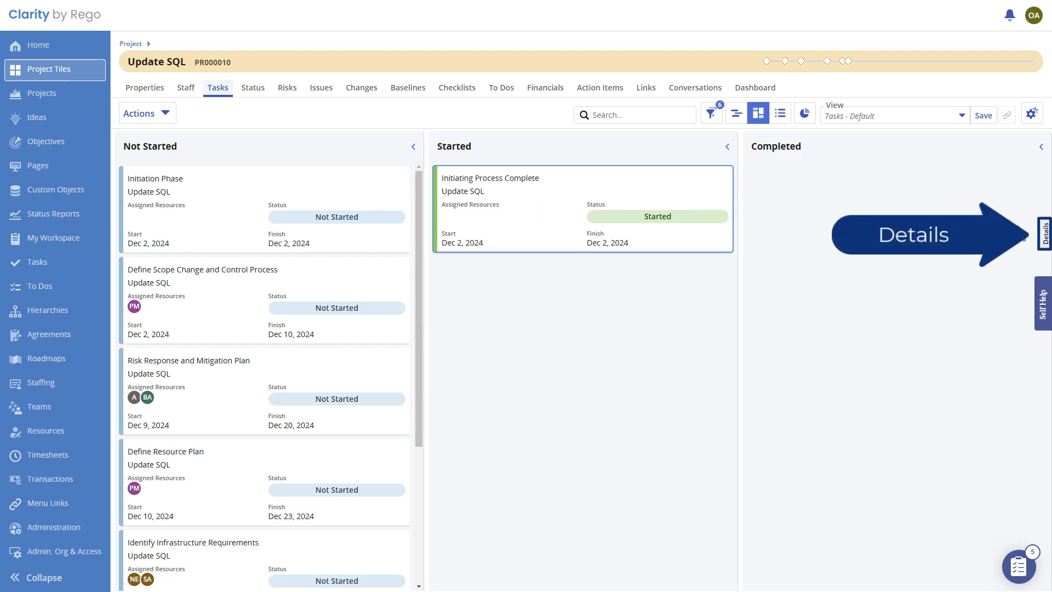
Show the task details on the board and move the Initiation Phase card from Not Started to Started.
click(1044, 236)
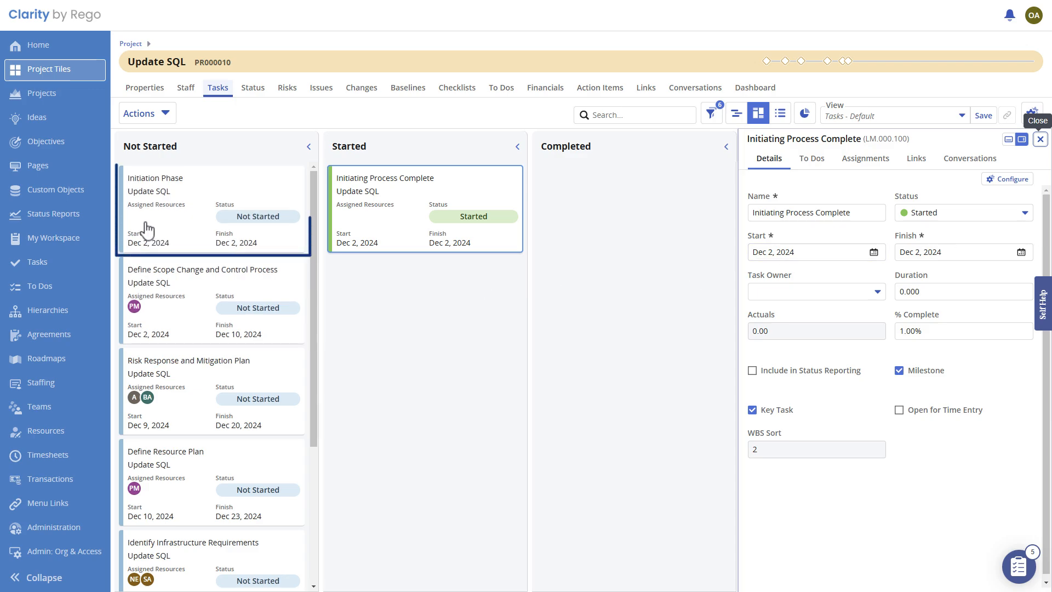
click(177, 230)
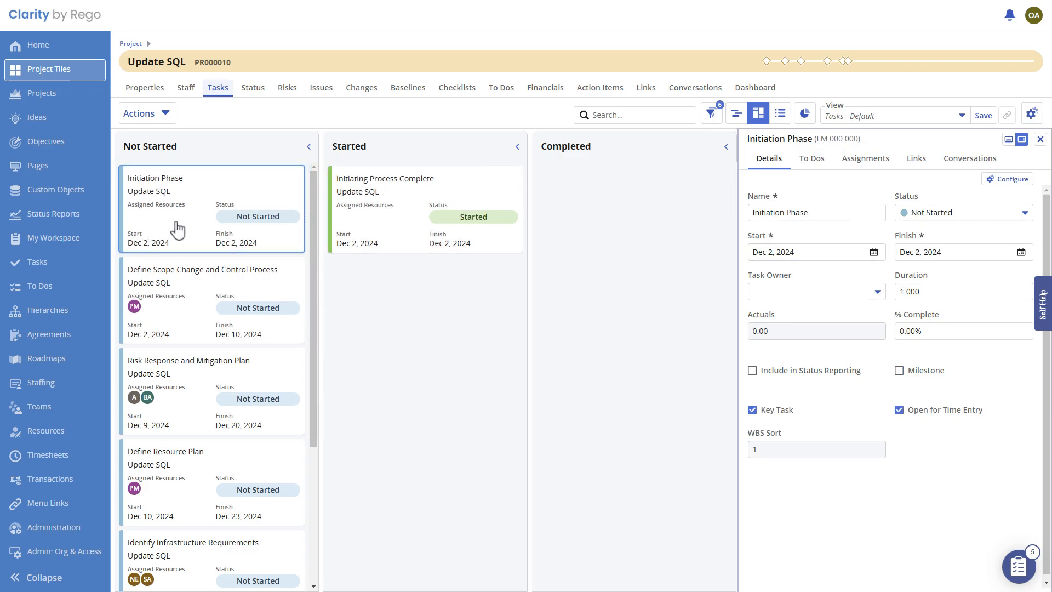
drag(177, 230, 421, 329)
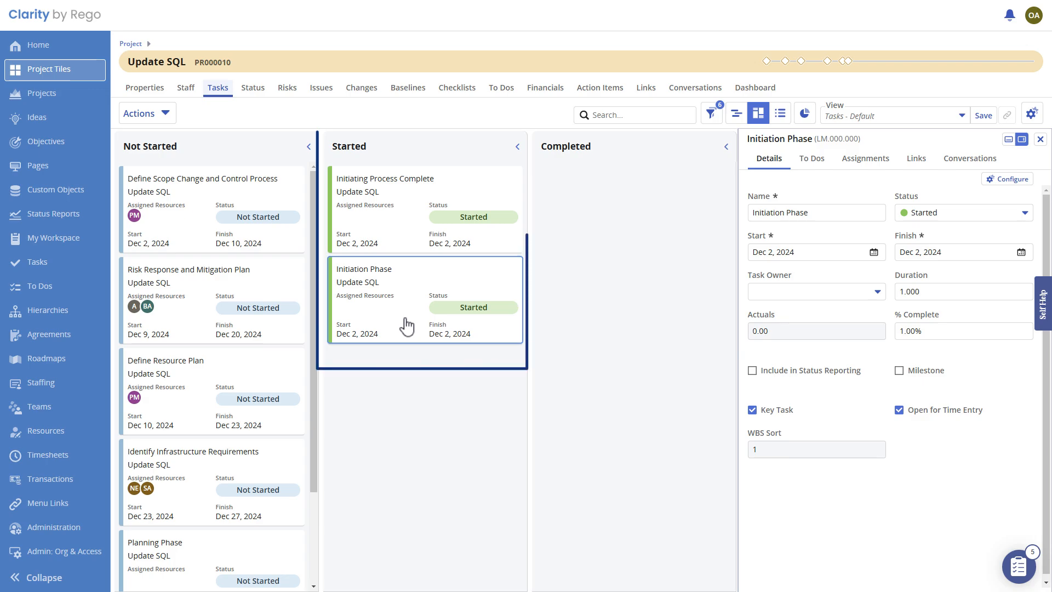
drag(406, 327, 399, 223)
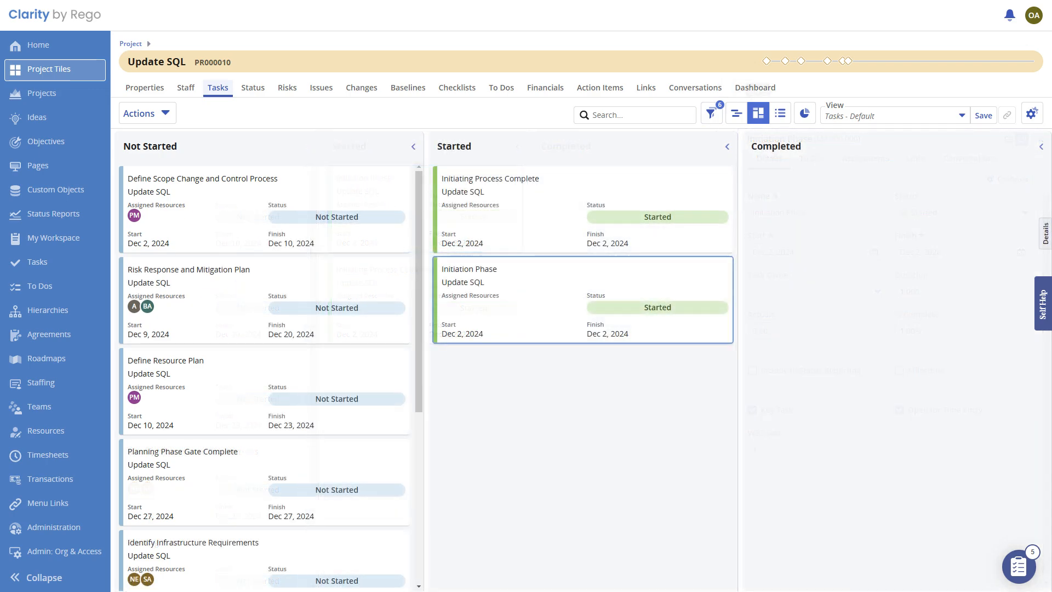
In the project's status report, set the Schedule Status, Scope Status, and Cost and Effort Status to On Track.
click(267, 90)
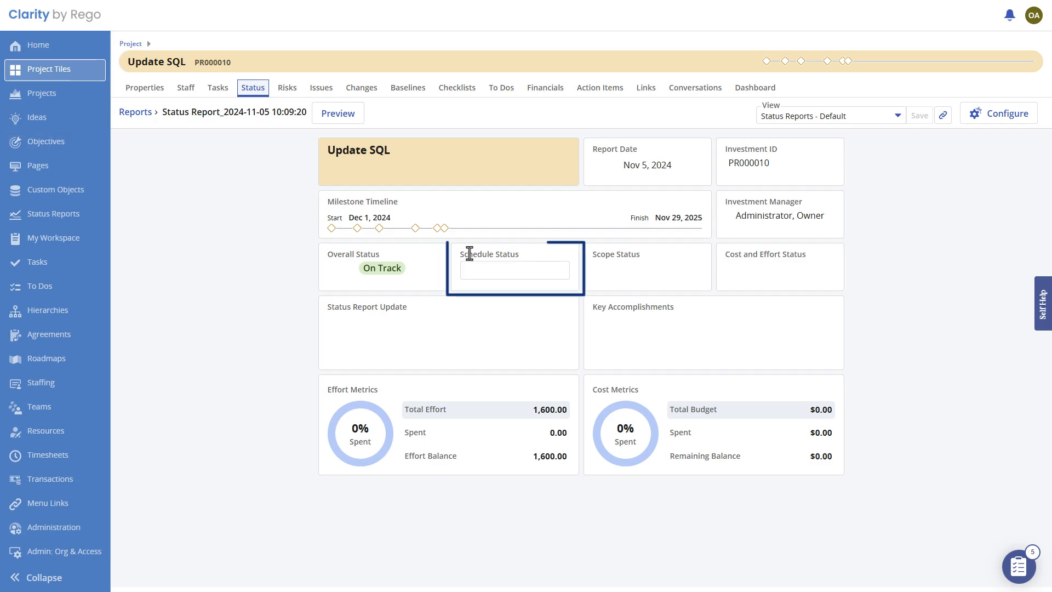
click(551, 274)
click(561, 271)
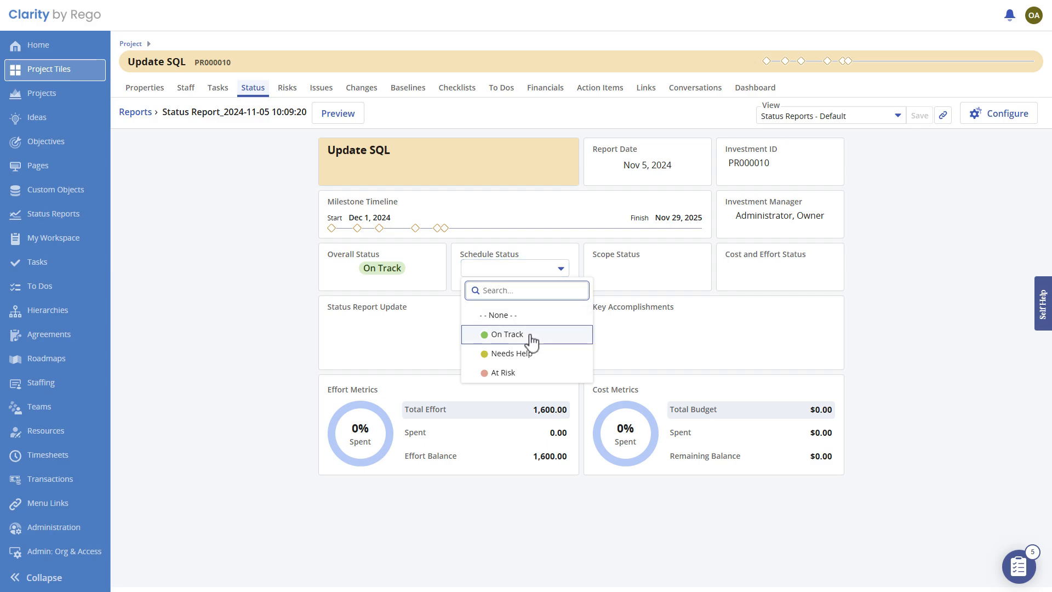
click(507, 334)
click(653, 273)
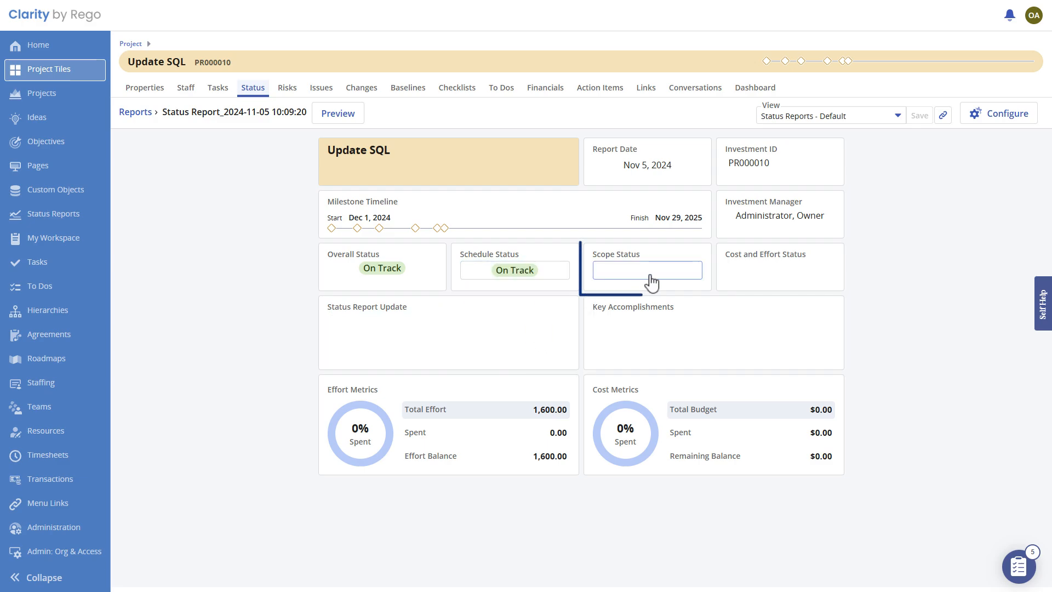
click(694, 270)
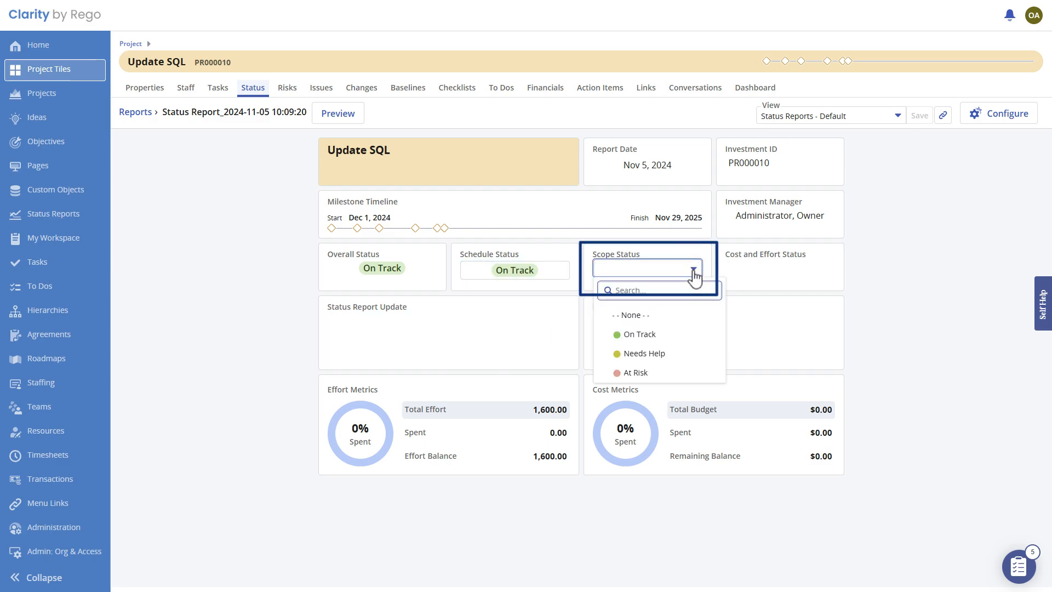
click(655, 335)
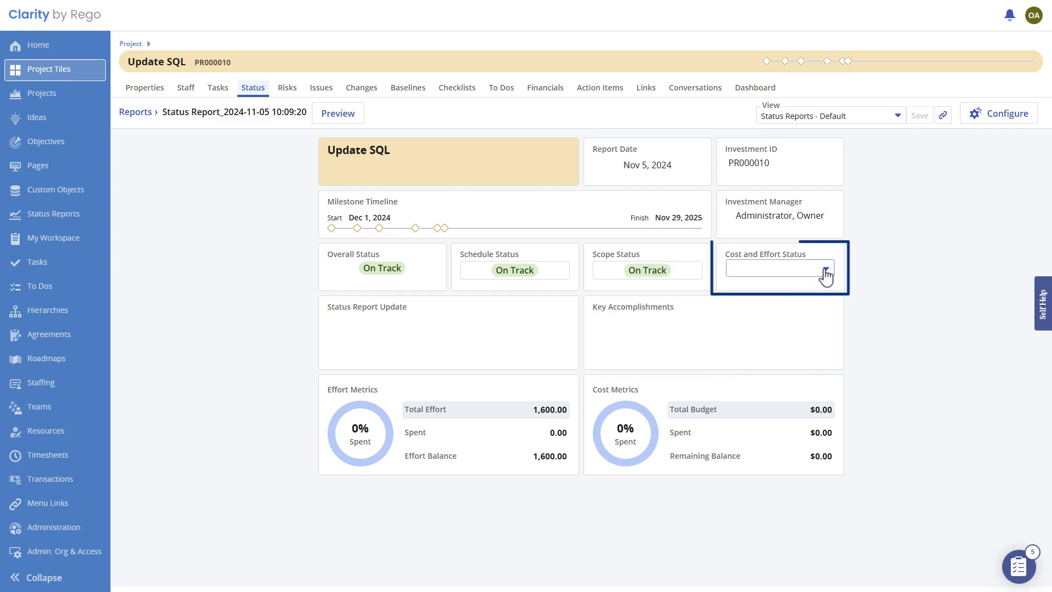
click(824, 271)
click(764, 334)
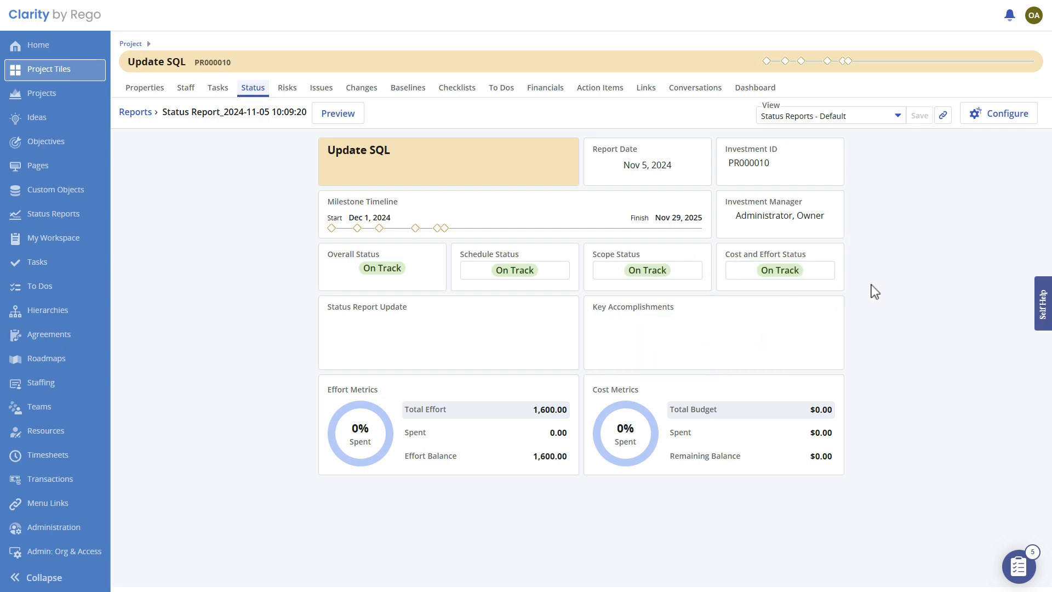
Try Needs Help as the report's Schedule Status and set it back to On Track.
click(558, 272)
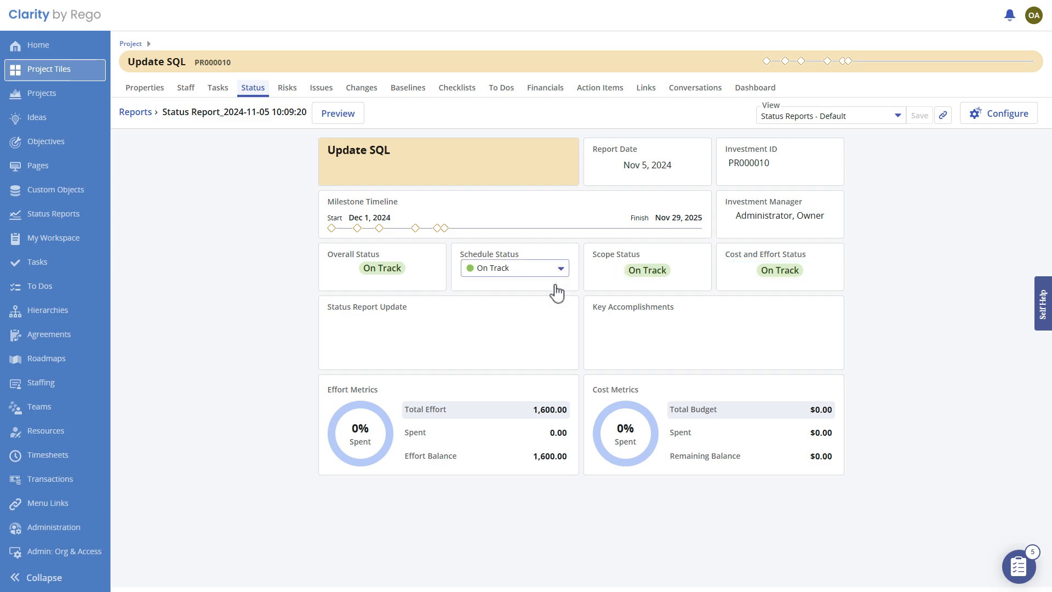
click(560, 274)
click(512, 350)
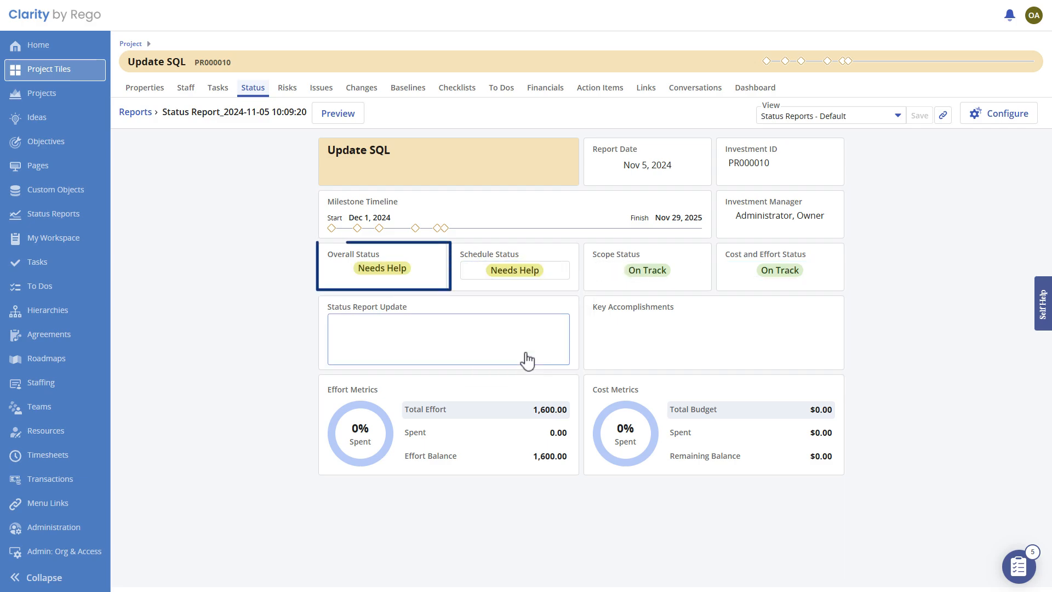
click(543, 283)
click(559, 272)
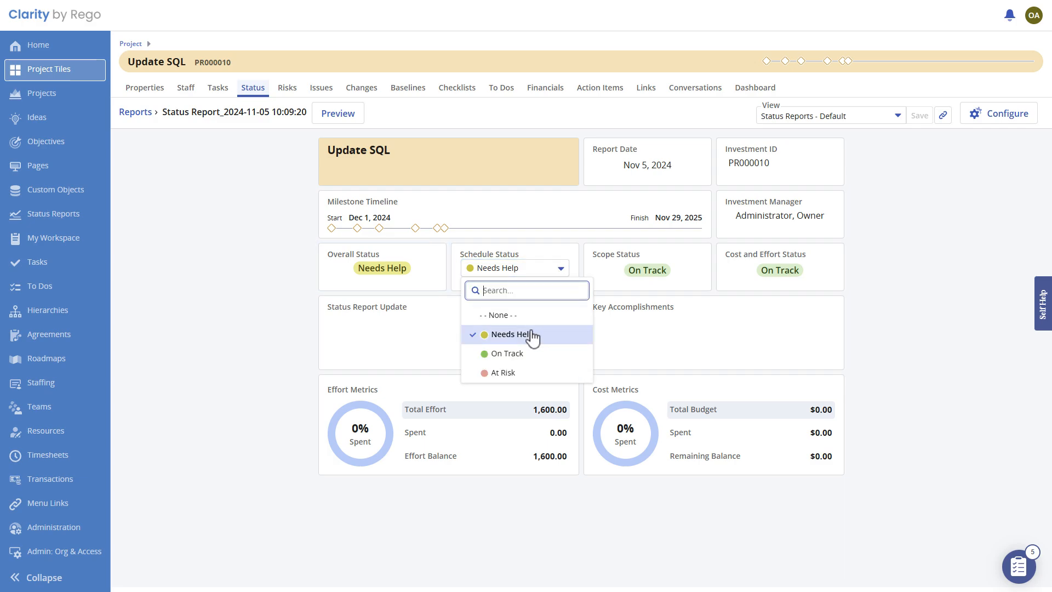
click(518, 353)
Try At Risk as the report's Scope Status and Cost and Effort Status, and set both back to On Track.
click(681, 275)
click(694, 269)
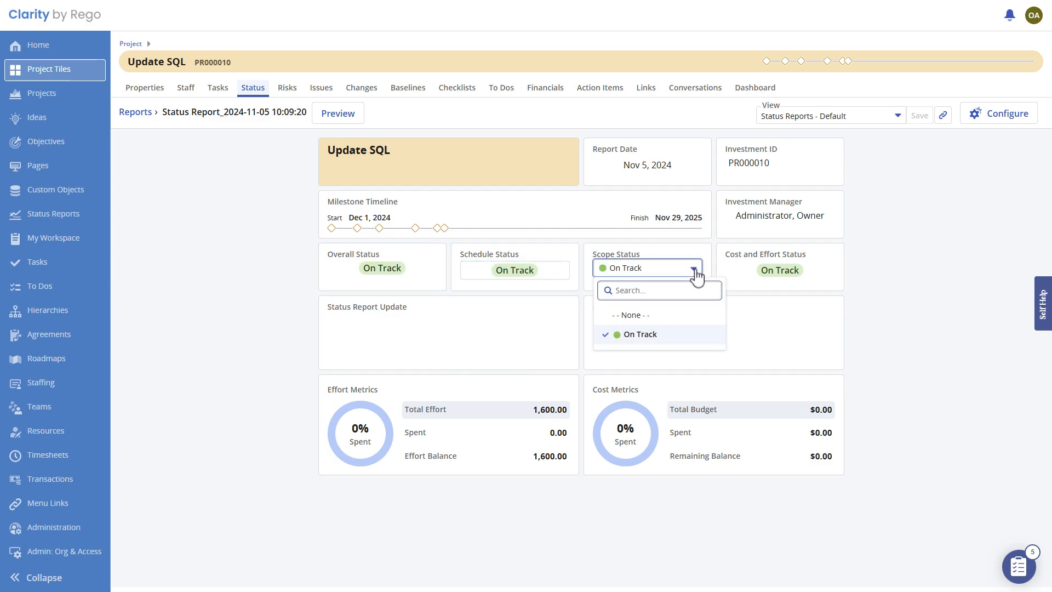
click(634, 371)
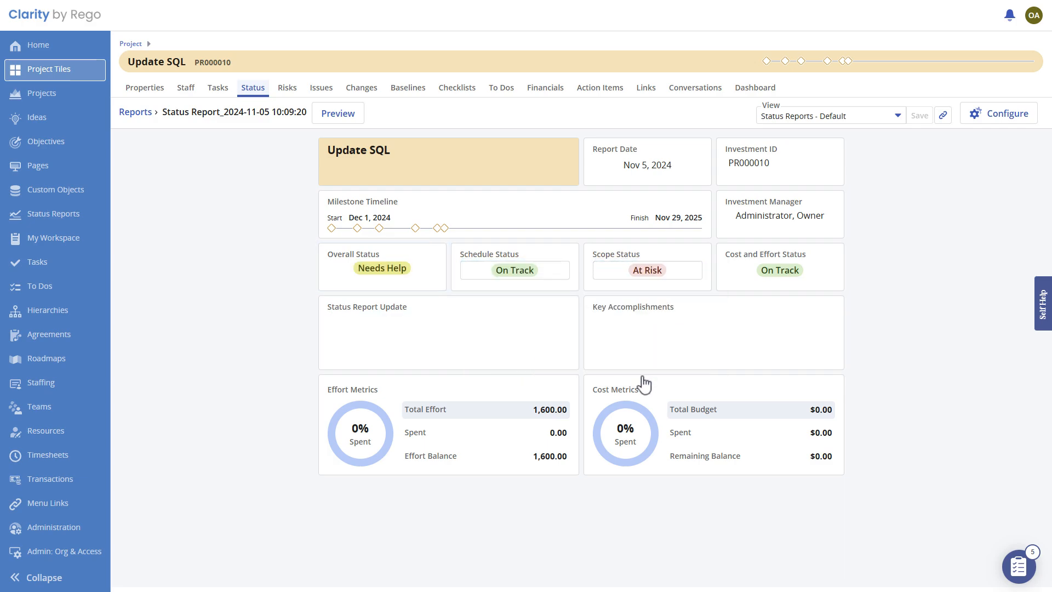
click(768, 272)
click(822, 269)
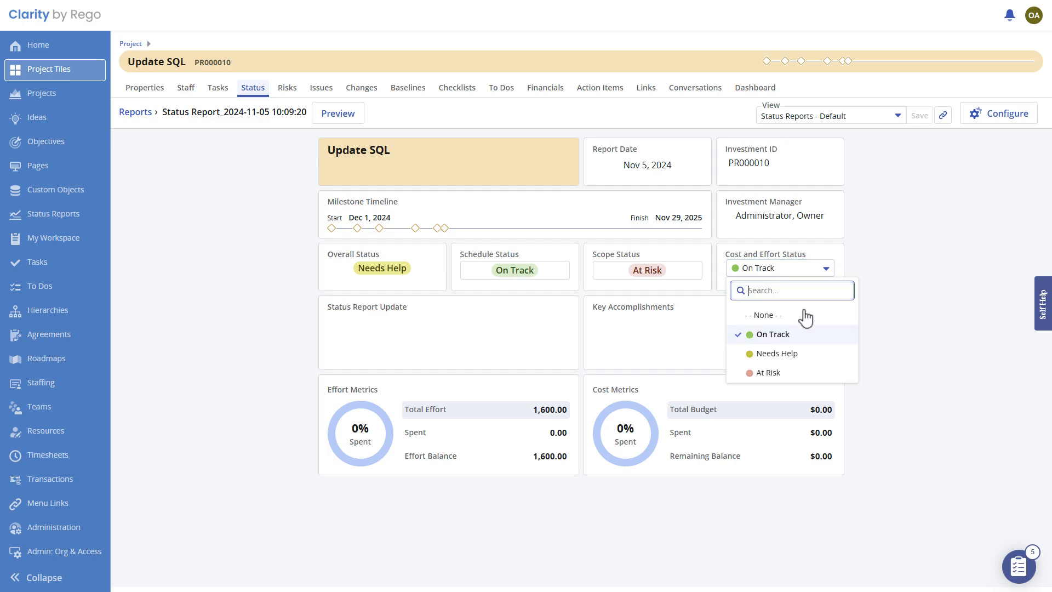
click(767, 373)
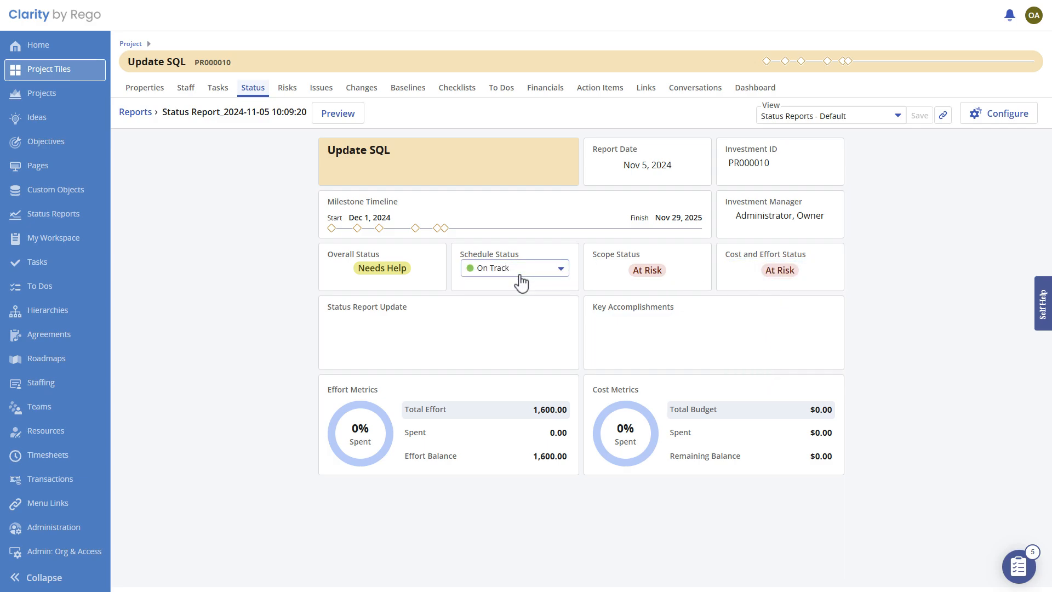
click(562, 272)
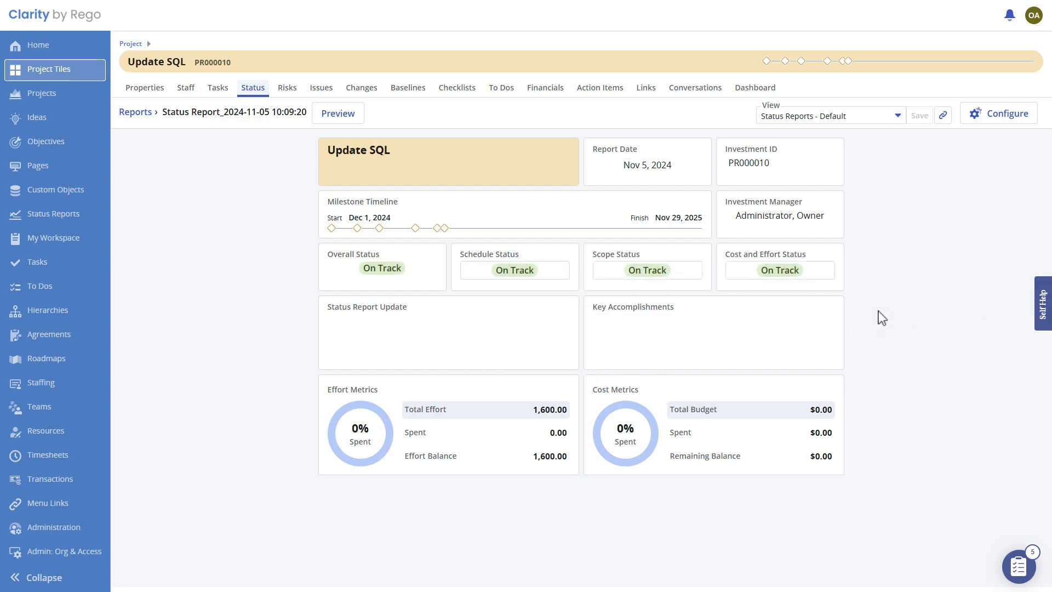
Write a Status Report Update on launch, schedule and leadership, and list Requirements Session Schedule and Primary Stakeholders Identified as Key Accomplishments.
click(436, 342)
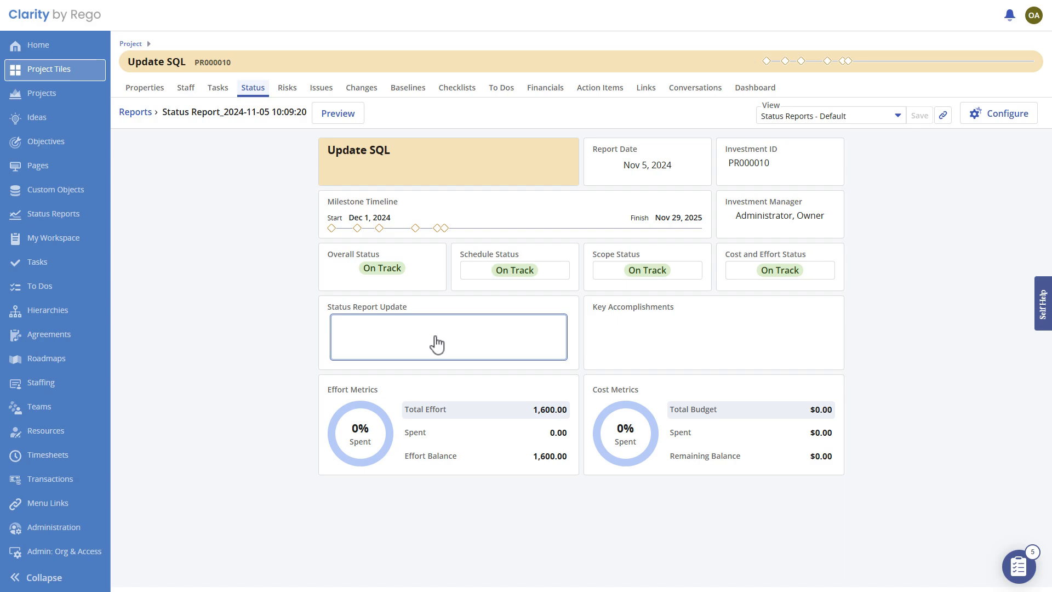
click(623, 331)
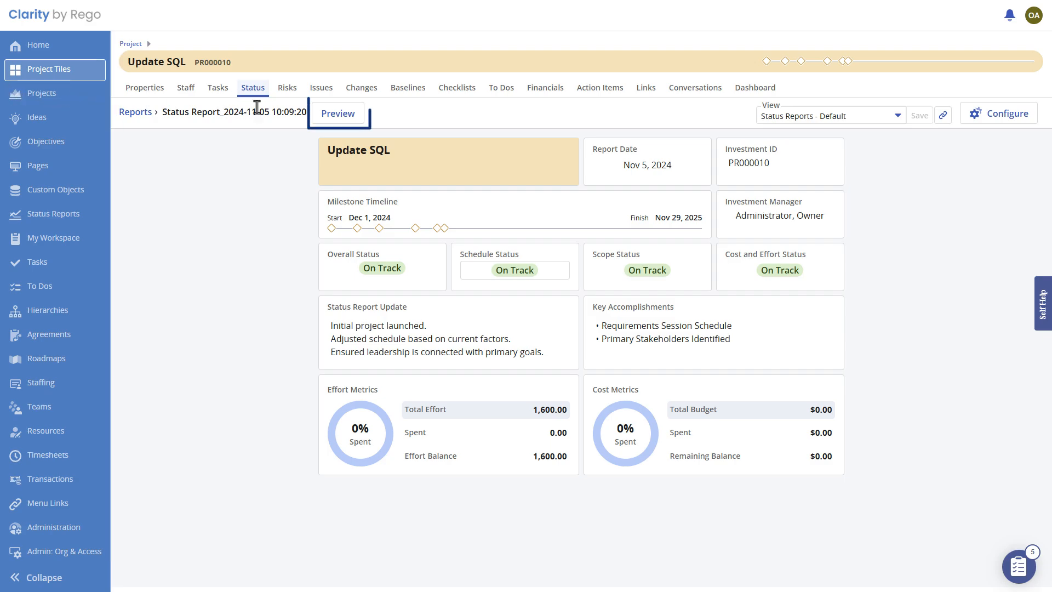
Preview the status report, publish it in Letter size and Portrait orientation, and close the preview.
click(338, 113)
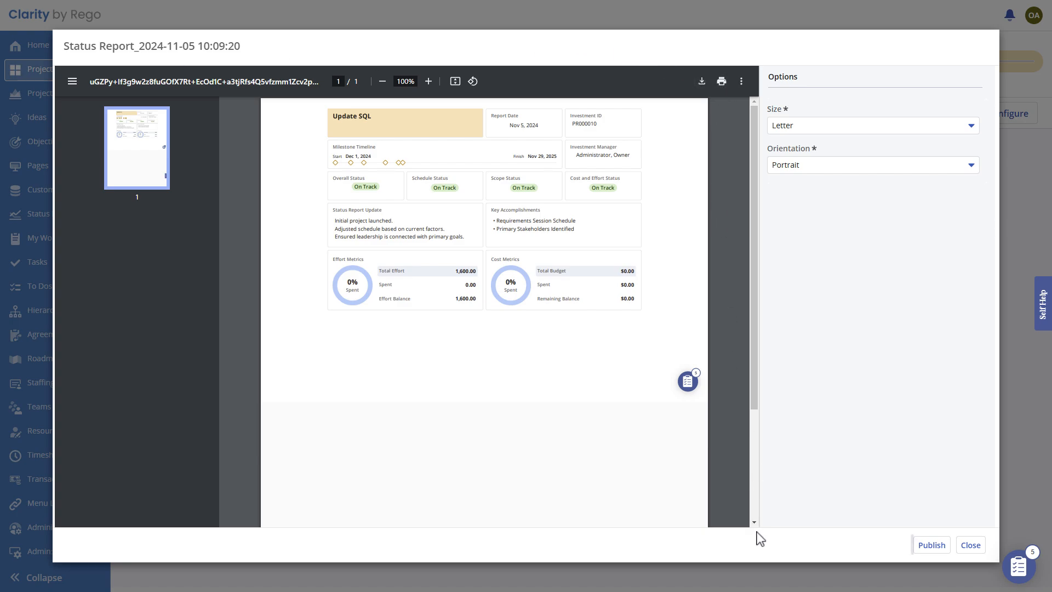
click(931, 547)
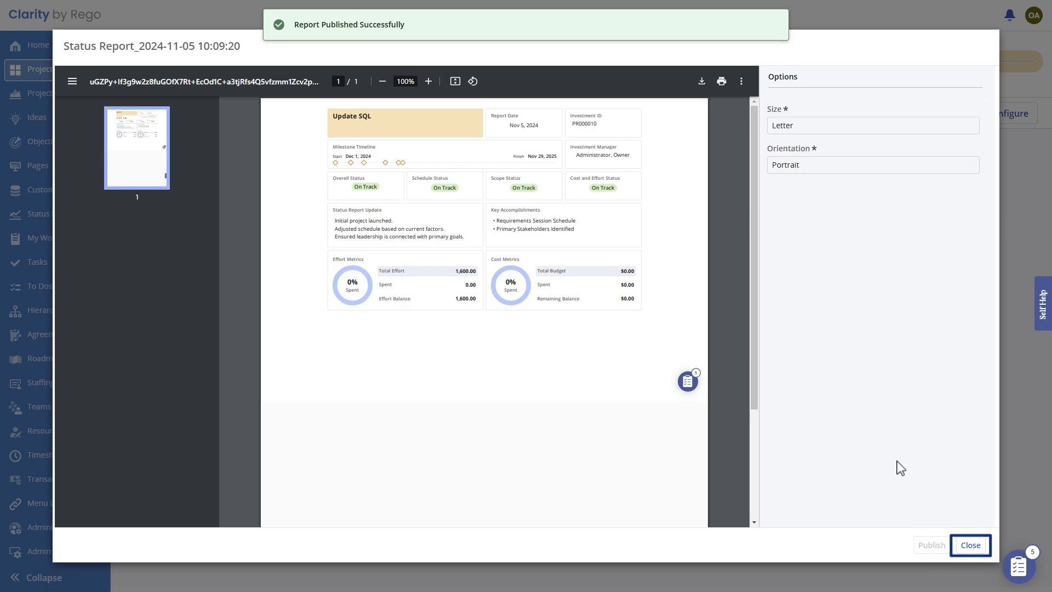
click(970, 545)
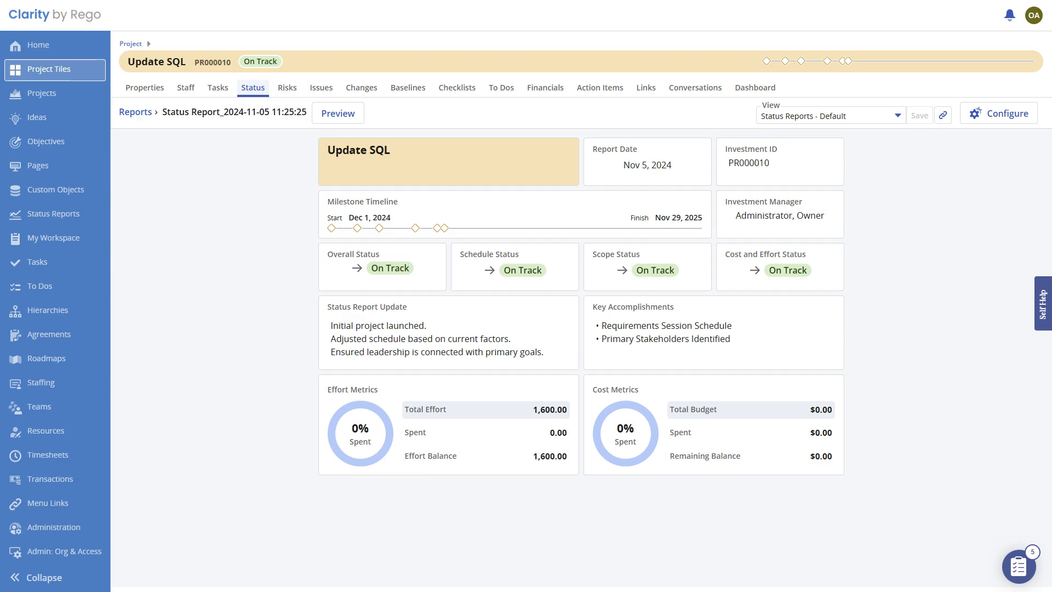
Add a new risk named "Stakeholder Requirements" to the project's risks.
click(289, 89)
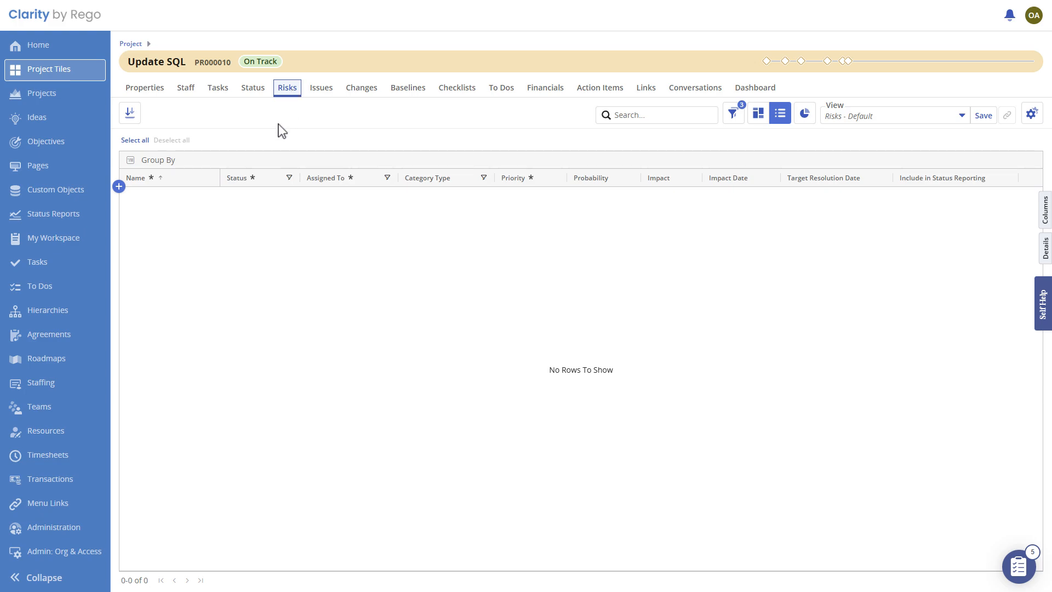
click(119, 187)
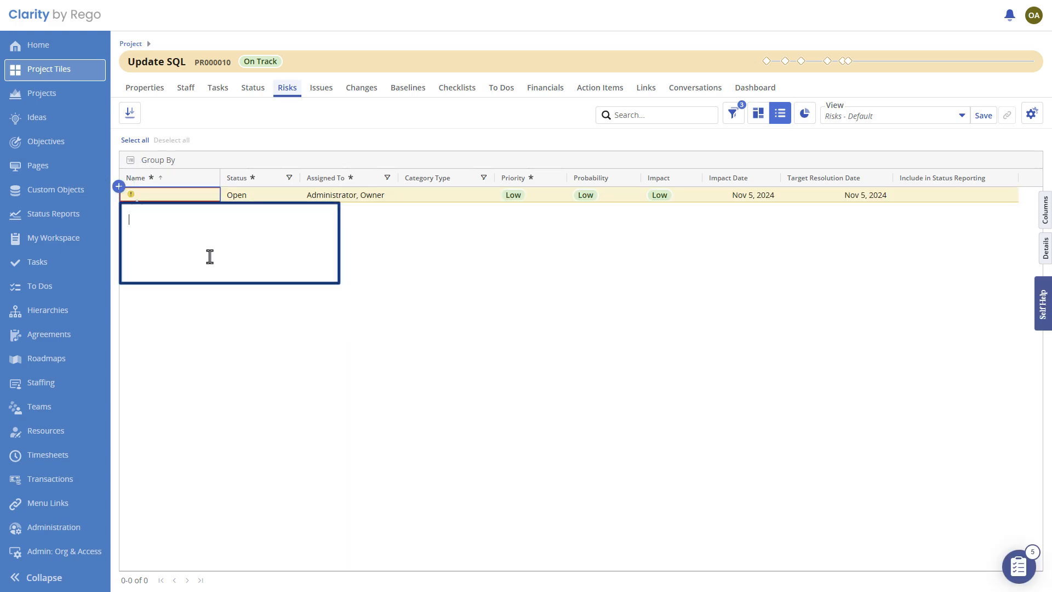
text(Stakeholder Requirements)
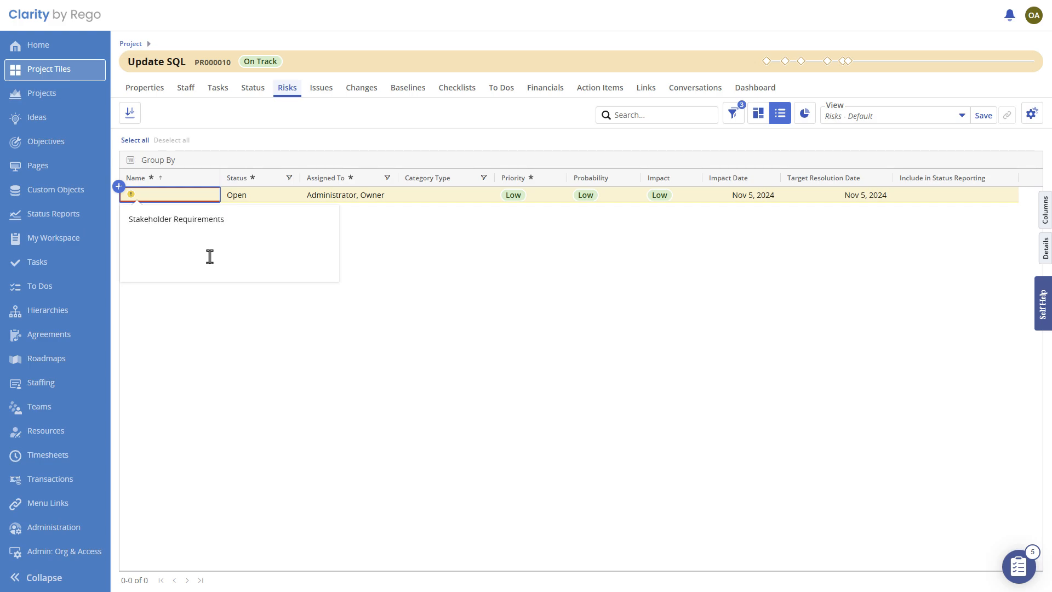
key(Return)
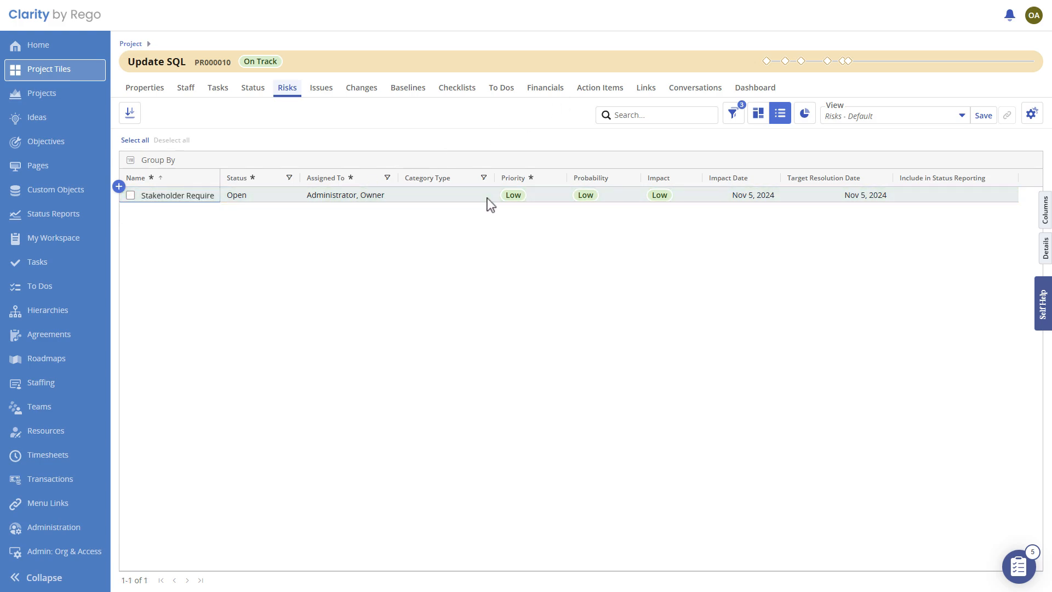
Set the Stakeholder Requirements risk's Category Type to Sponsorship and its Priority to Medium.
click(483, 198)
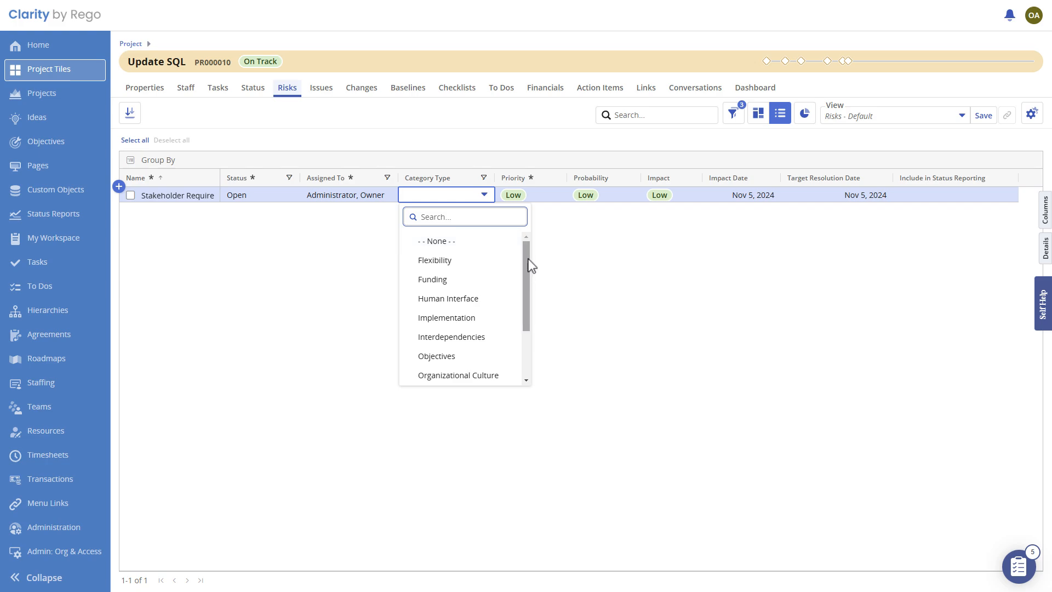
drag(531, 265, 530, 308)
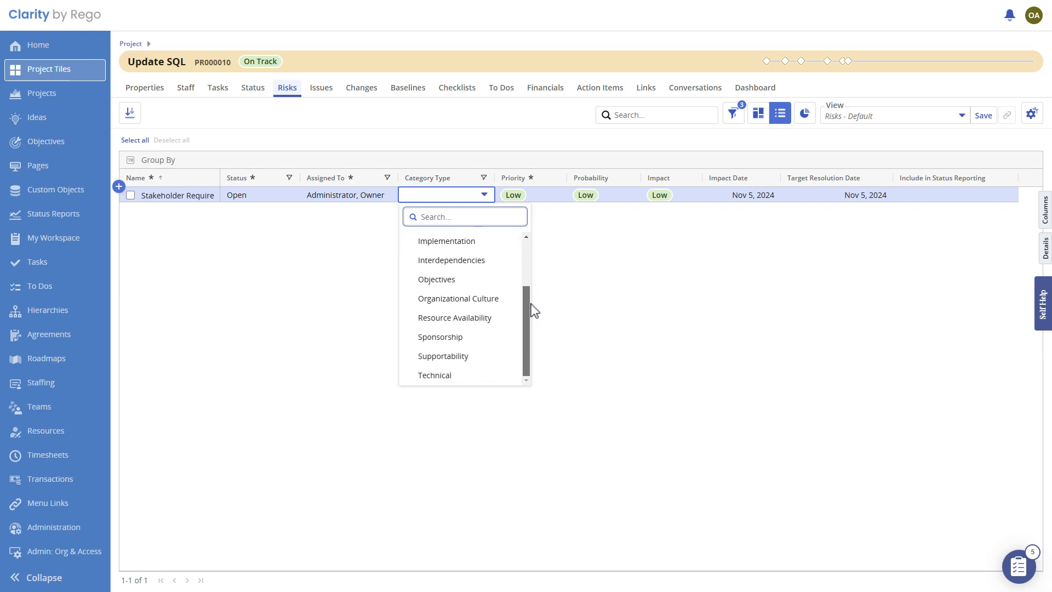
click(468, 337)
click(544, 200)
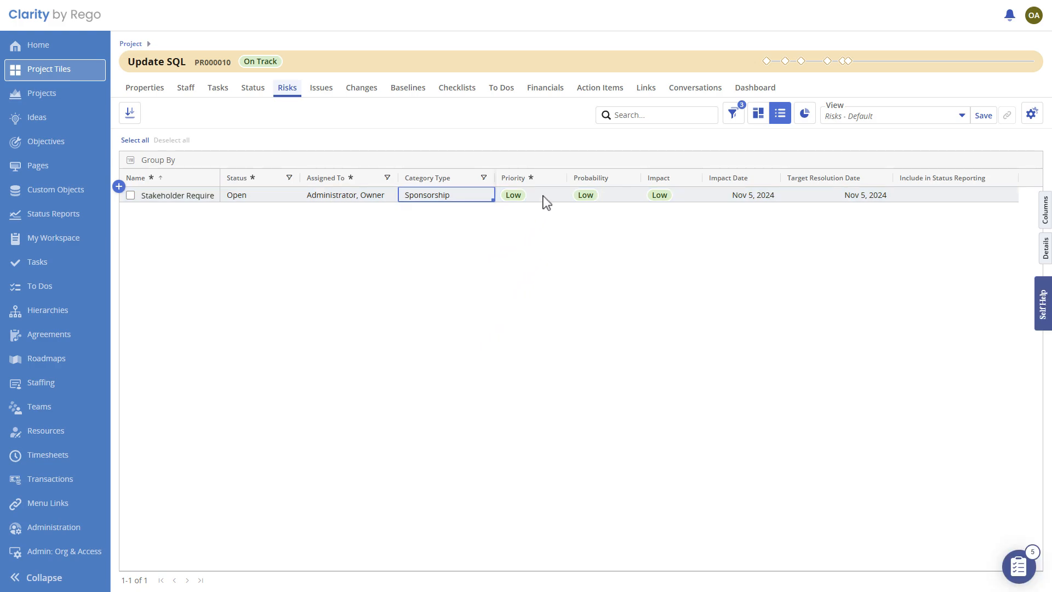
click(544, 200)
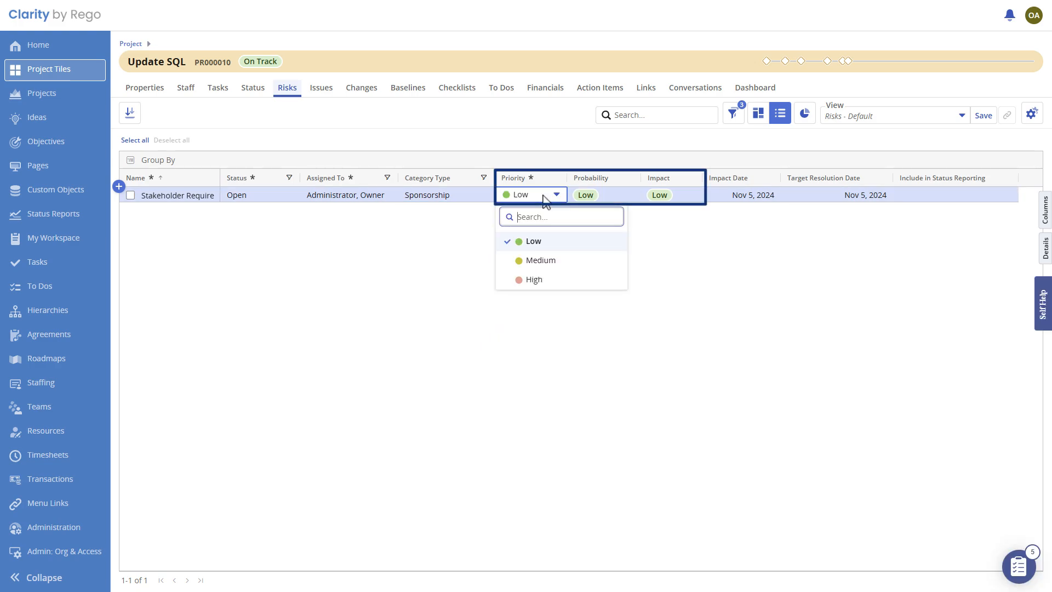
click(547, 262)
Examine the risk's Probability and Impact choices and its Impact Date and Target Resolution Date fields.
click(614, 201)
click(614, 201)
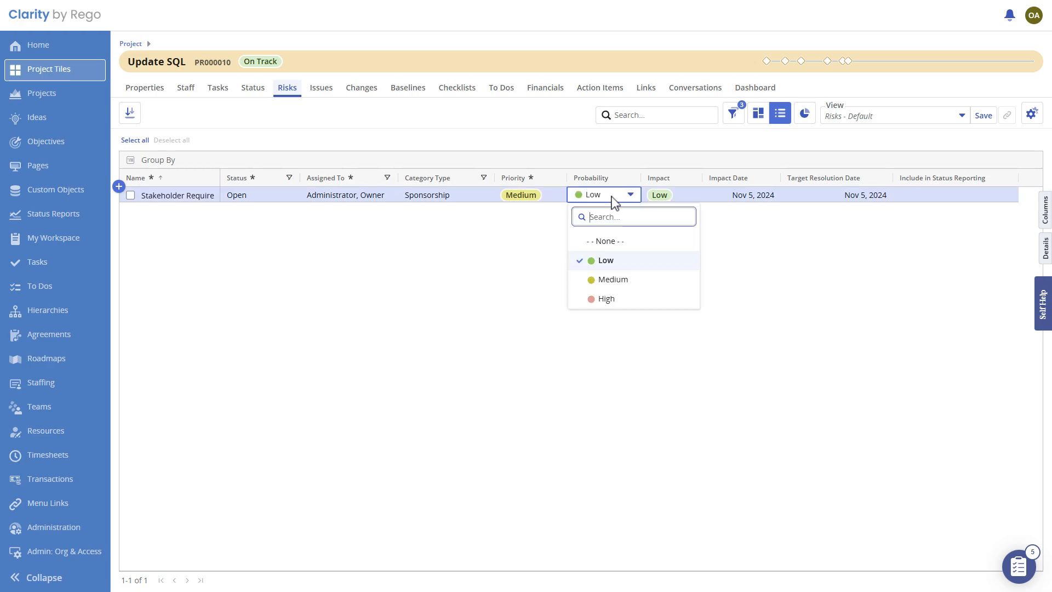
click(673, 198)
click(674, 200)
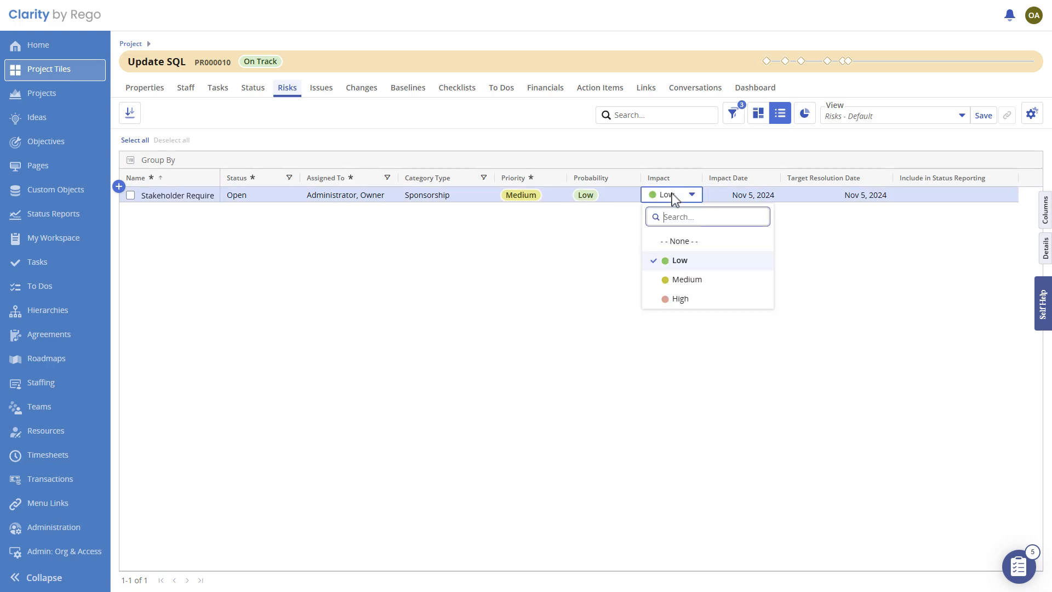
click(816, 241)
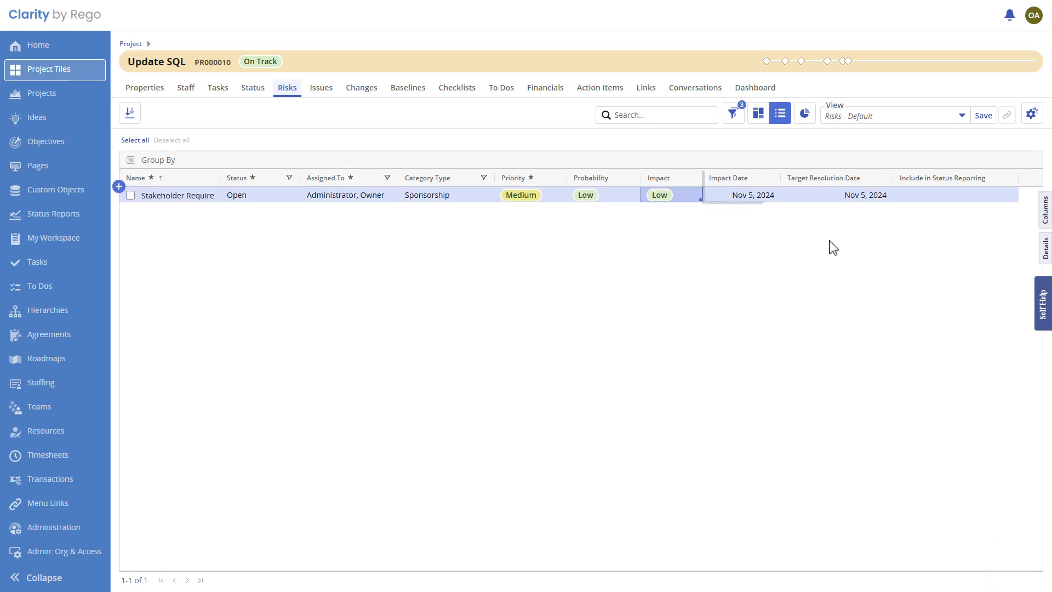
click(767, 200)
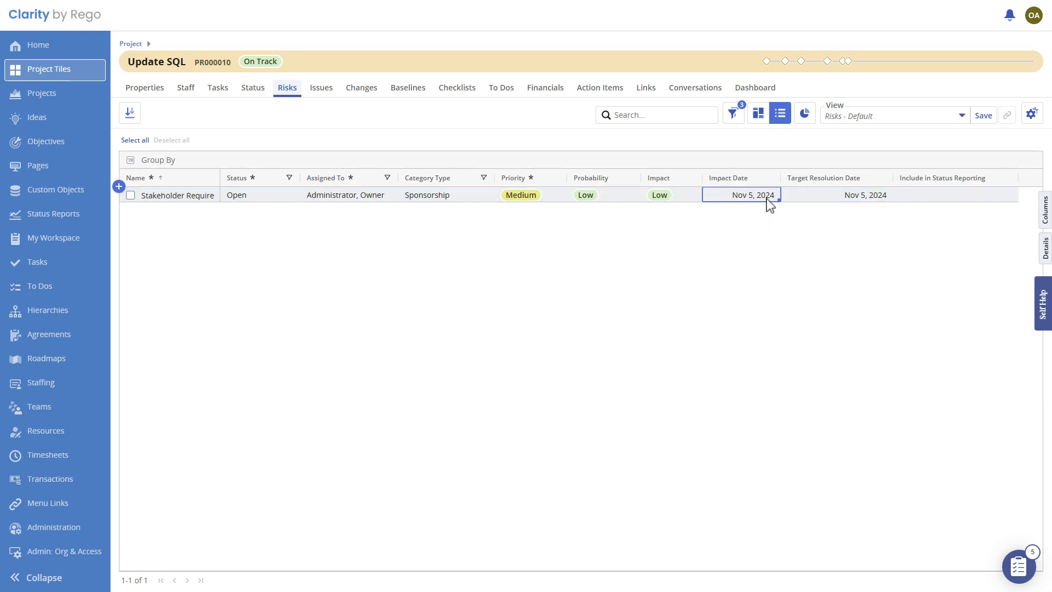
click(767, 201)
click(864, 201)
click(864, 200)
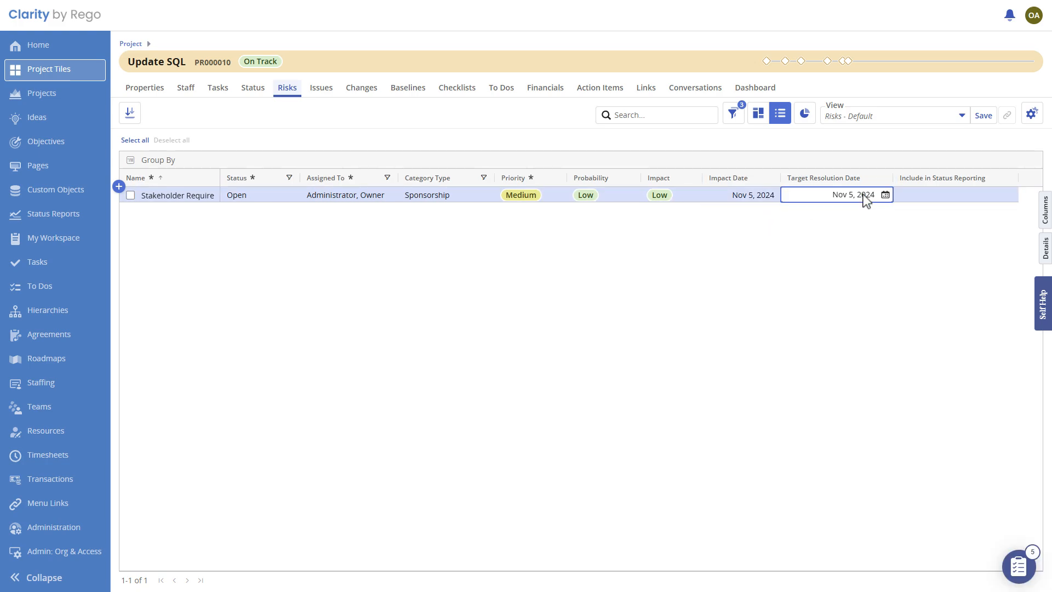
click(912, 243)
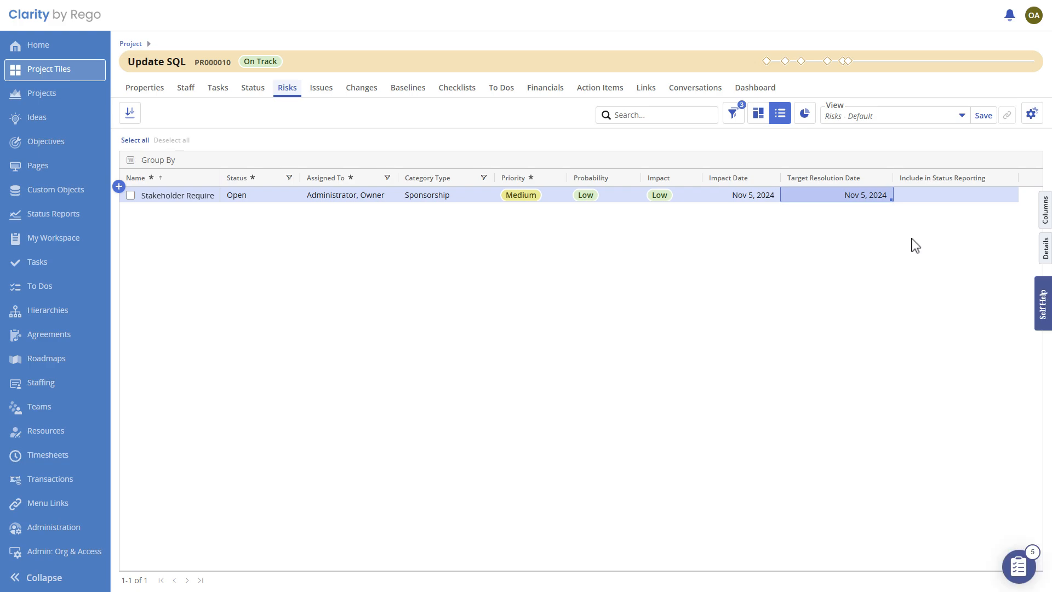
Move the Description column ahead of the Assumptions column in the risks grid.
drag(690, 568, 857, 555)
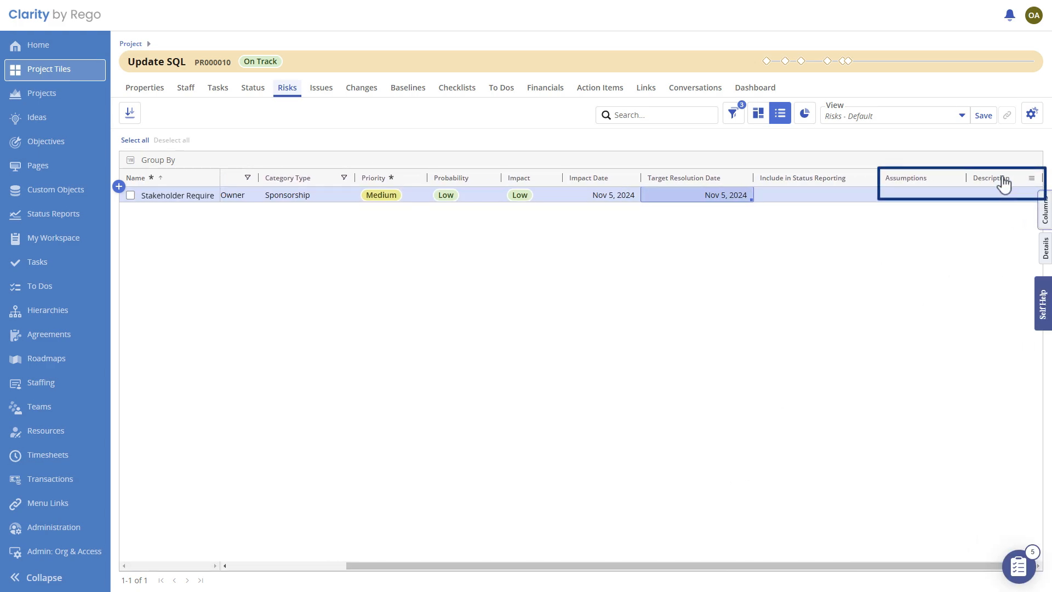
drag(1002, 180, 899, 202)
Enter "Risk description" as the risk's Description and "List any assumptions" as its Assumptions.
click(900, 199)
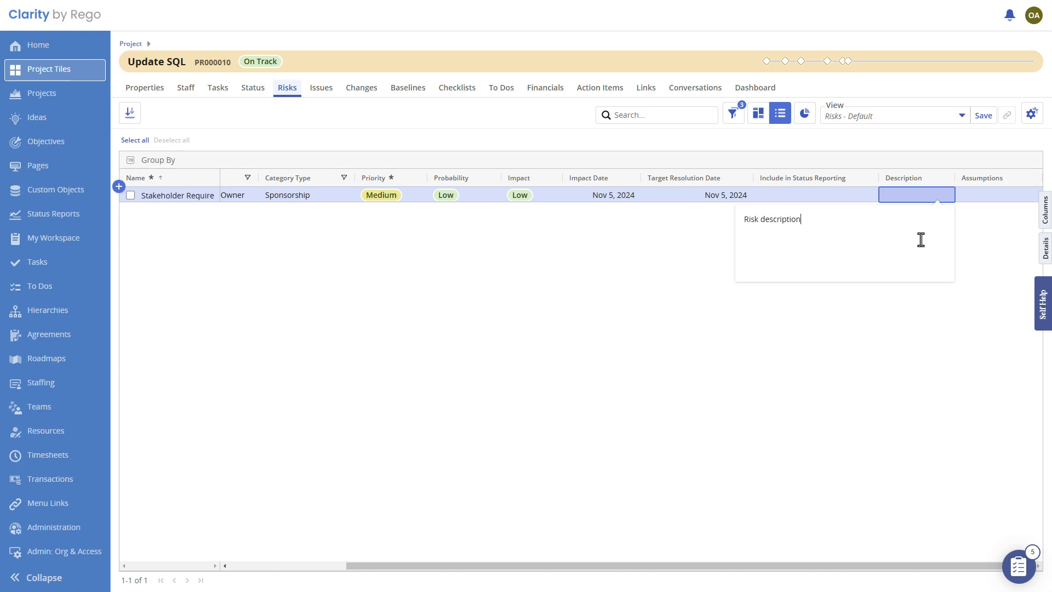
click(990, 195)
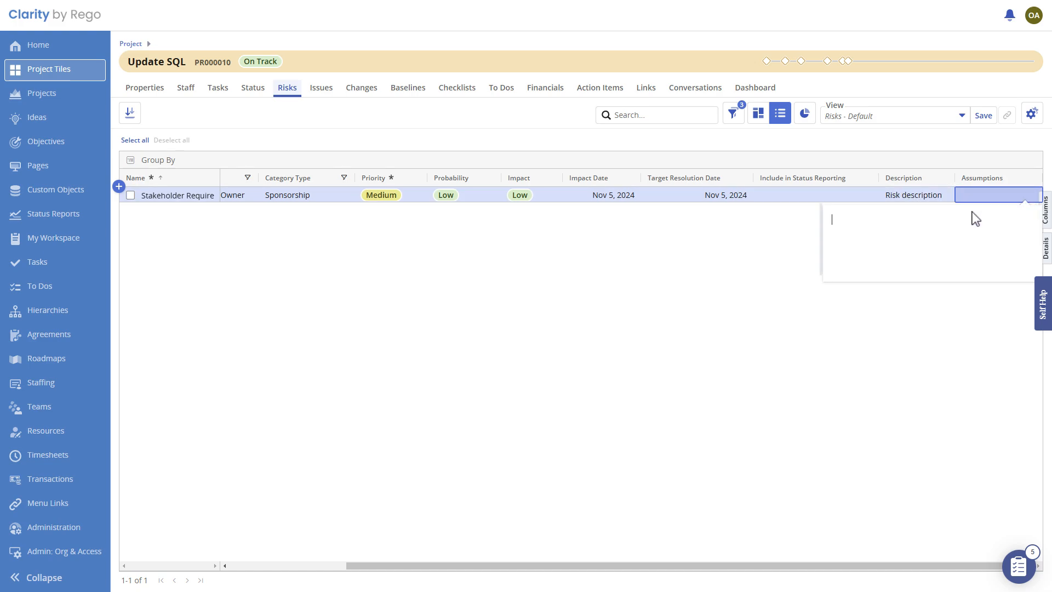
text(List any assumptions)
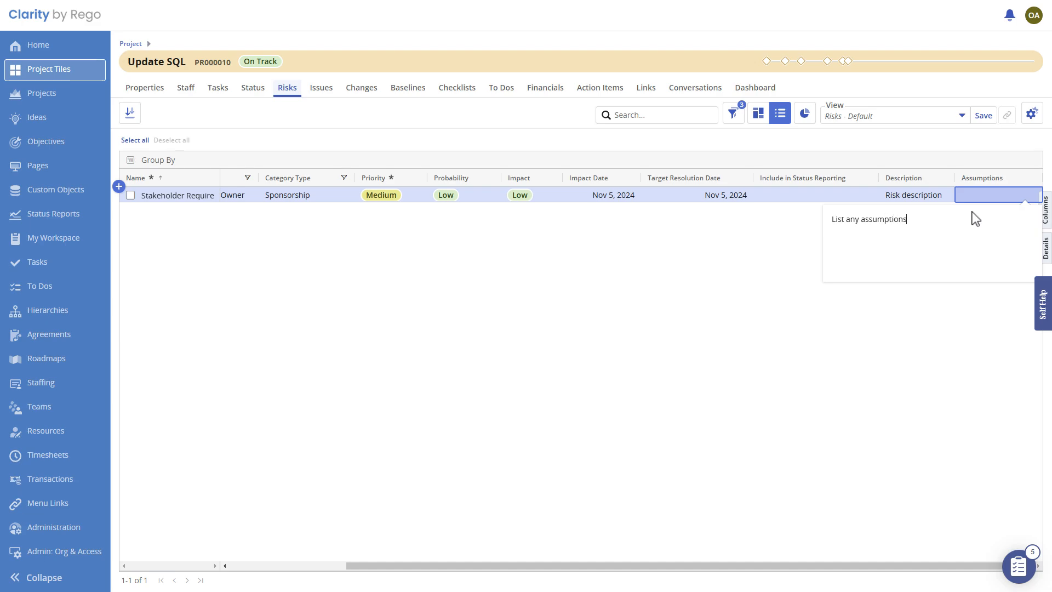
key(Return)
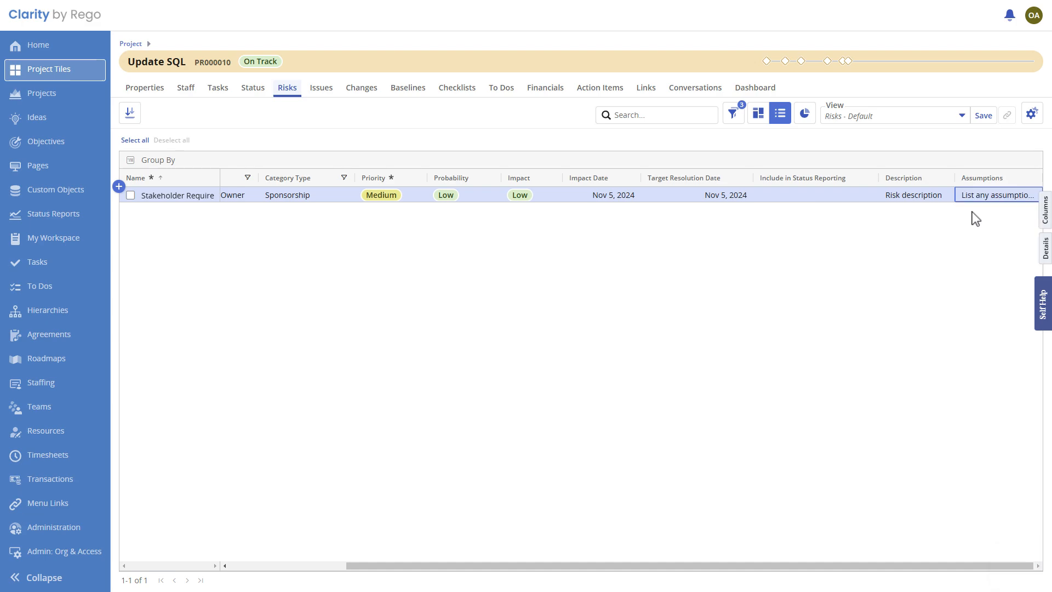